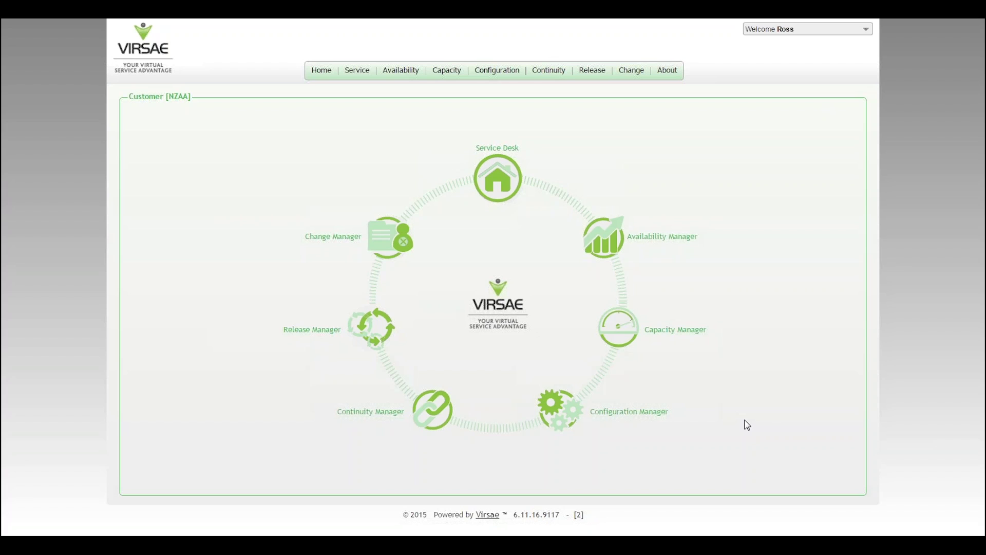
# Open the Phone Data report criteria form from Configuration Manager's Reports menu.
pyautogui.click(607, 234)
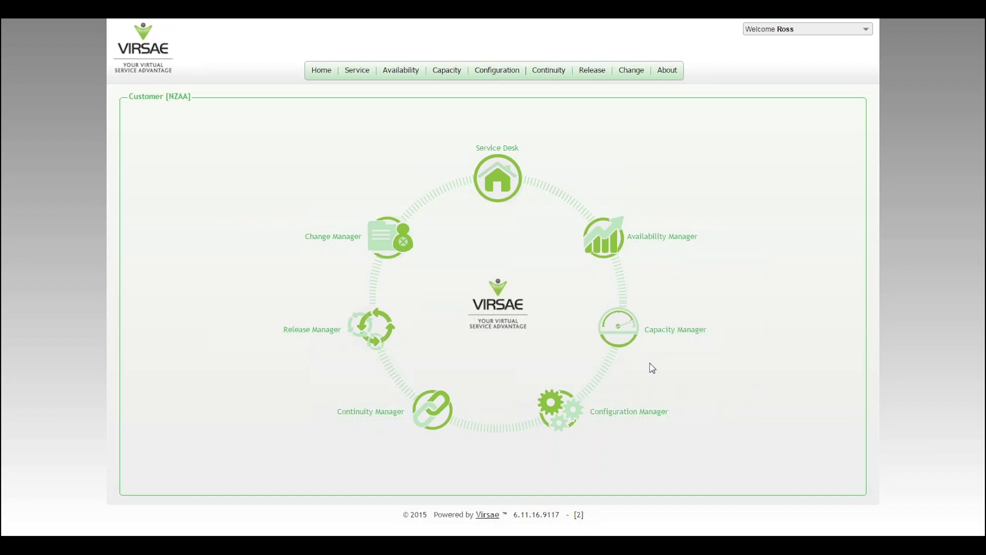
pyautogui.click(575, 408)
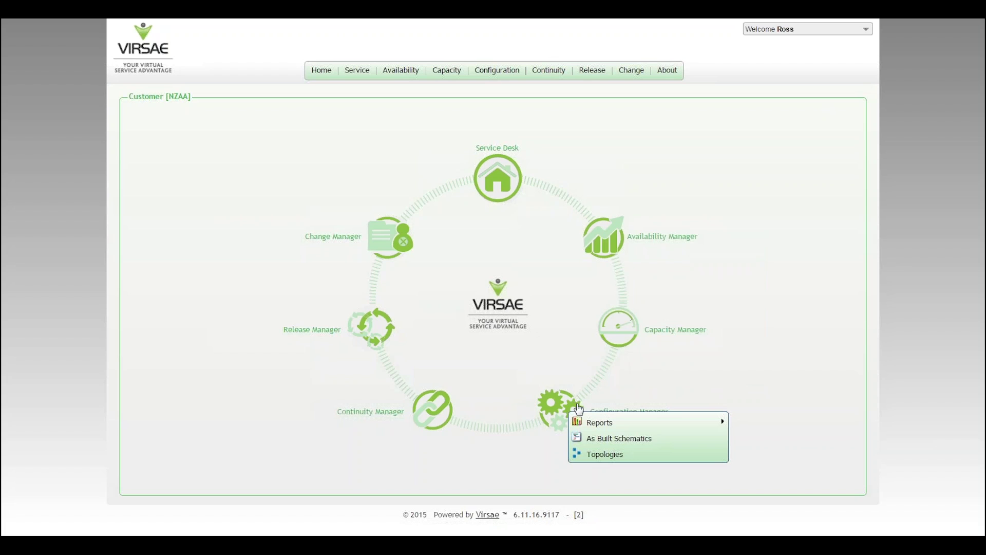
pyautogui.moveTo(600, 425)
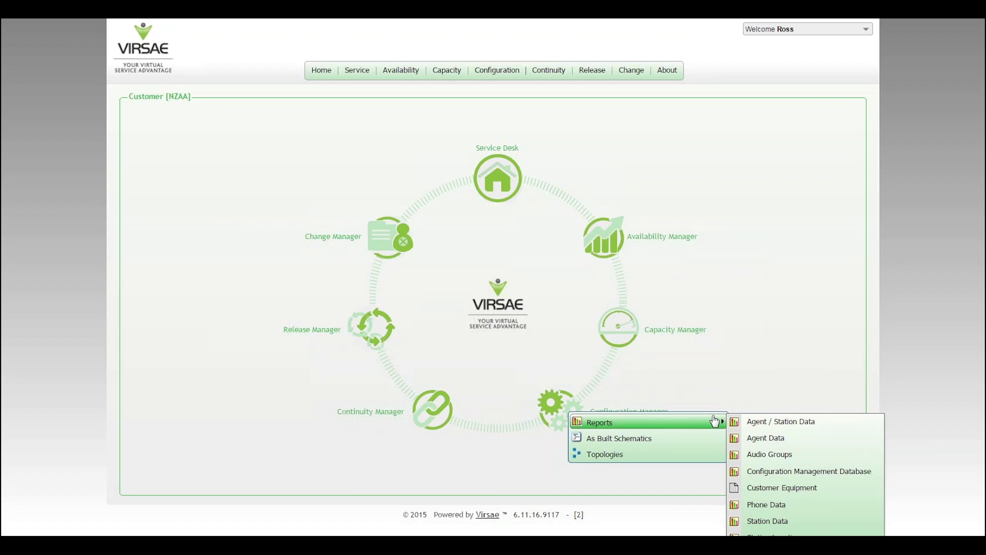
pyautogui.click(759, 506)
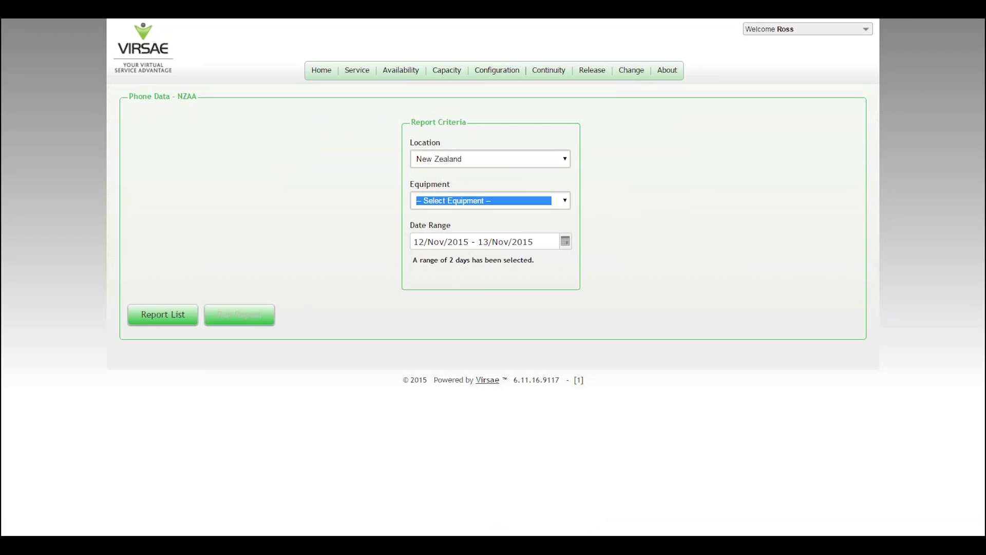
# Choose Albert St as the equipment and run the Phone Data report.
pyautogui.click(565, 201)
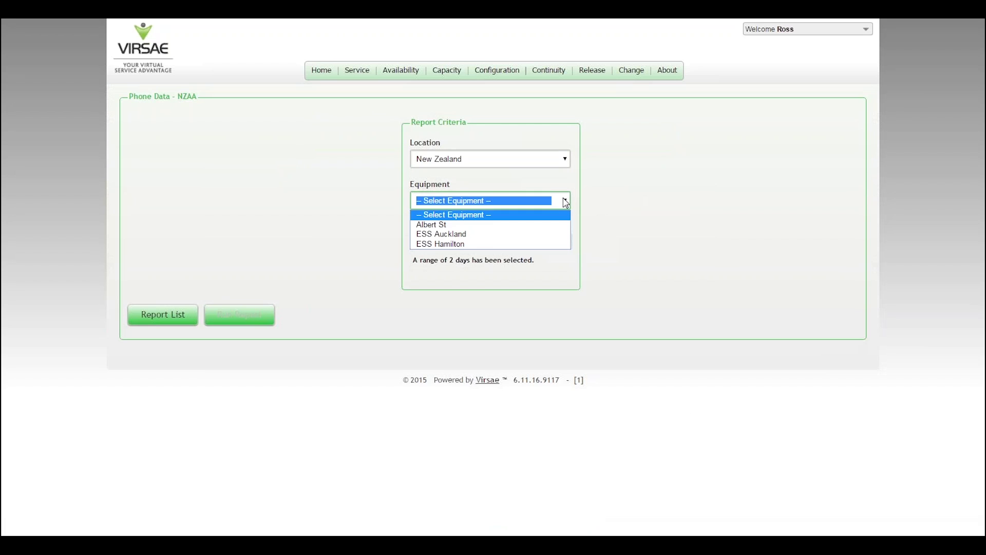
pyautogui.click(539, 226)
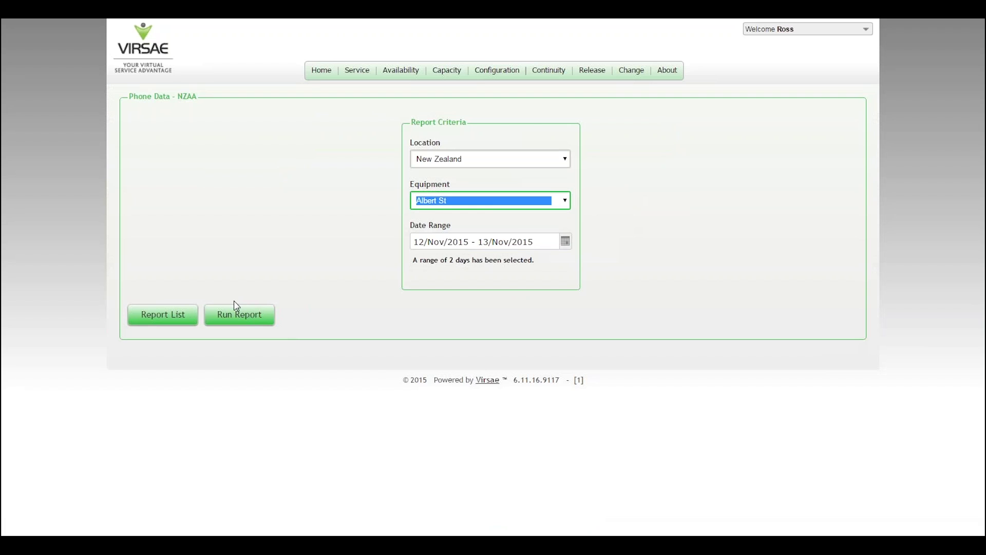
pyautogui.click(244, 318)
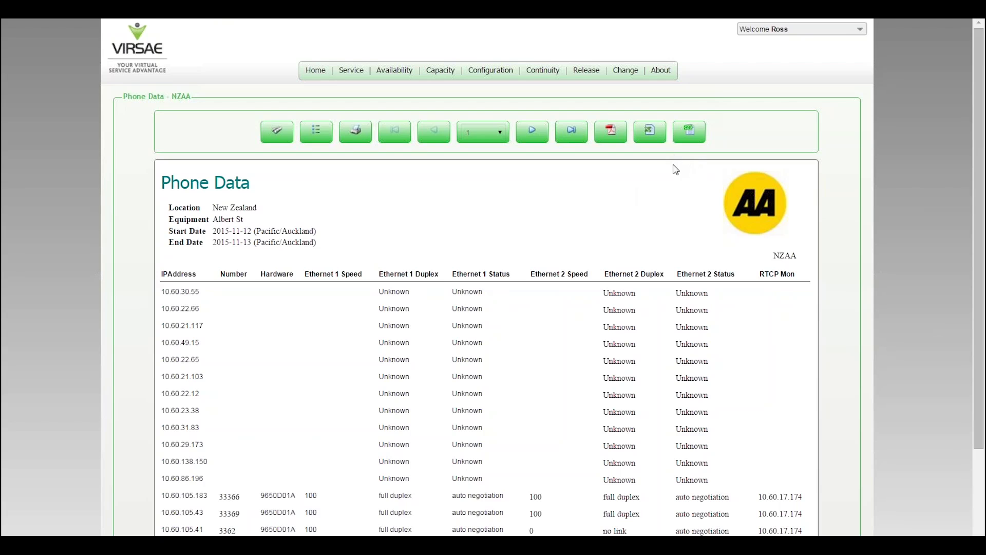
# Export the Albert St Phone Data report as a CSV file.
pyautogui.click(690, 133)
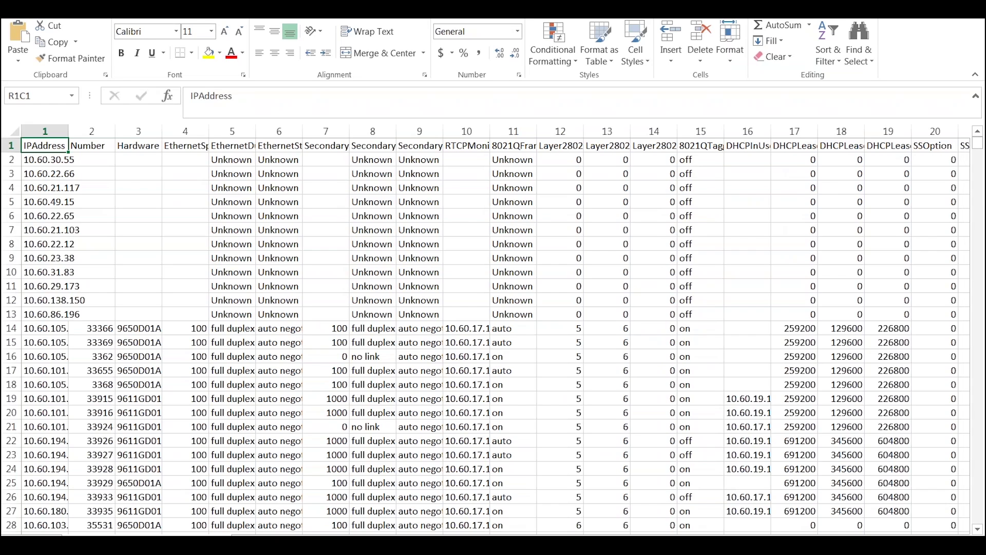
# Delete rows 2–13, the phones with Unknown status, from the sheet.
pyautogui.moveTo(10, 161); pyautogui.dragTo(6, 314)
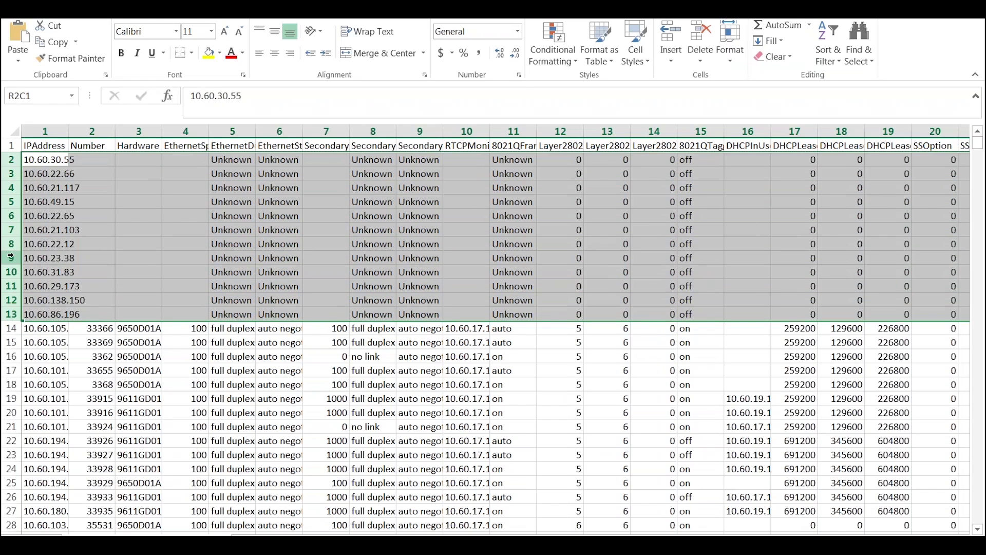
pyautogui.rightClick(11, 257)
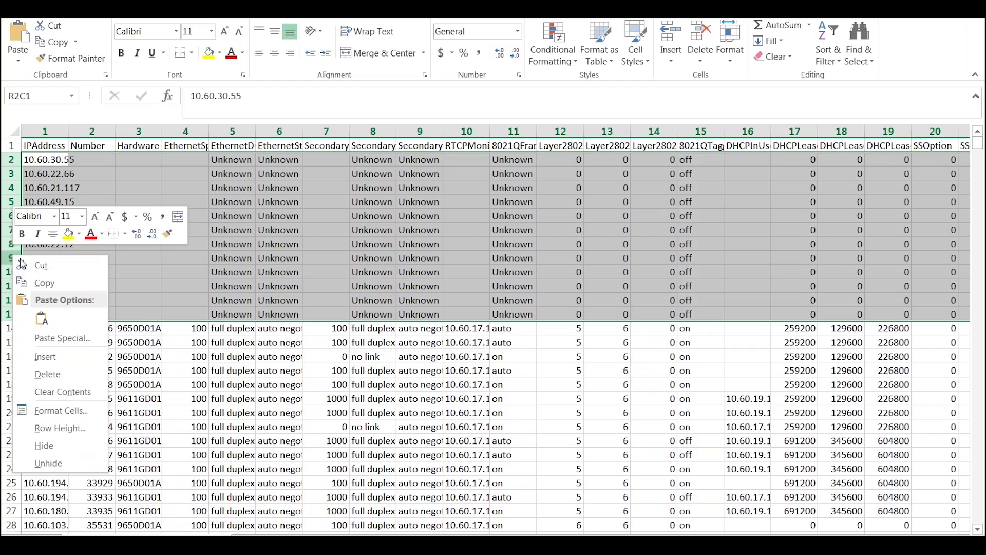
pyautogui.click(52, 375)
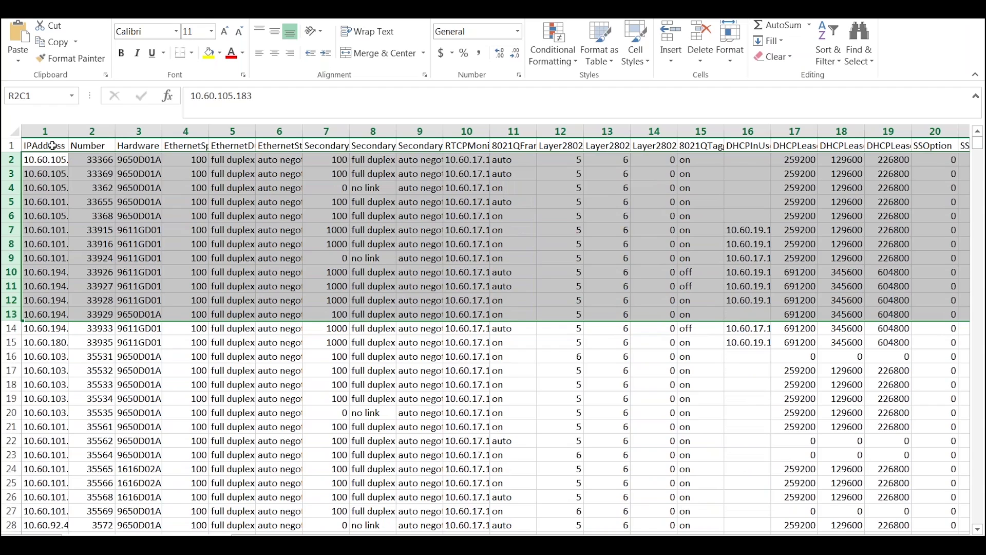
pyautogui.click(52, 146)
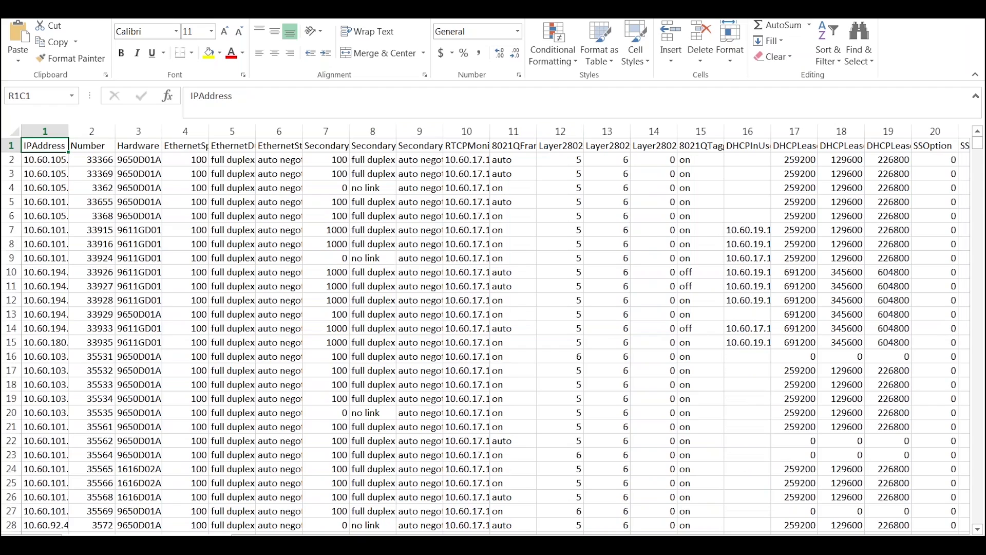
pyautogui.click(915, 116)
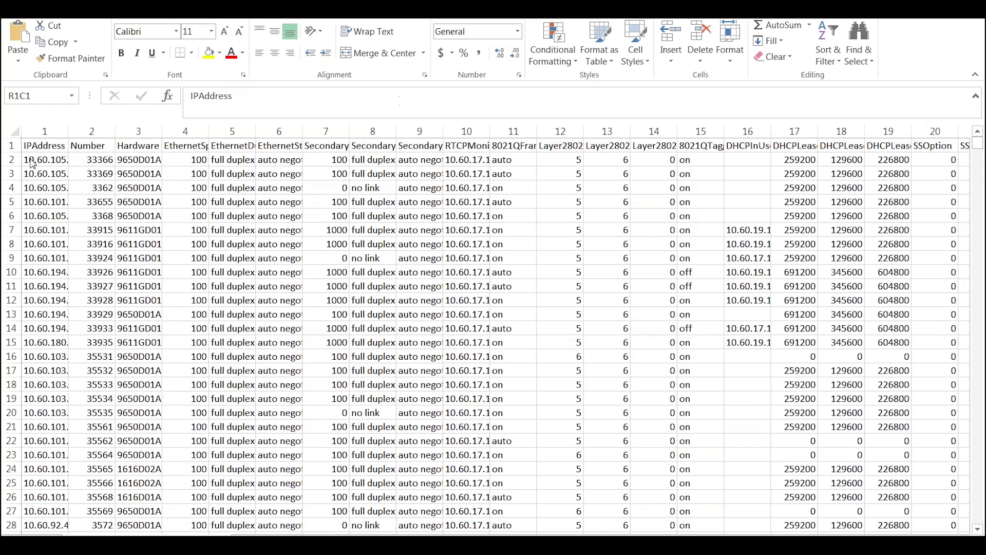
# Widen column 1 so the full IP addresses are visible.
pyautogui.click(37, 147)
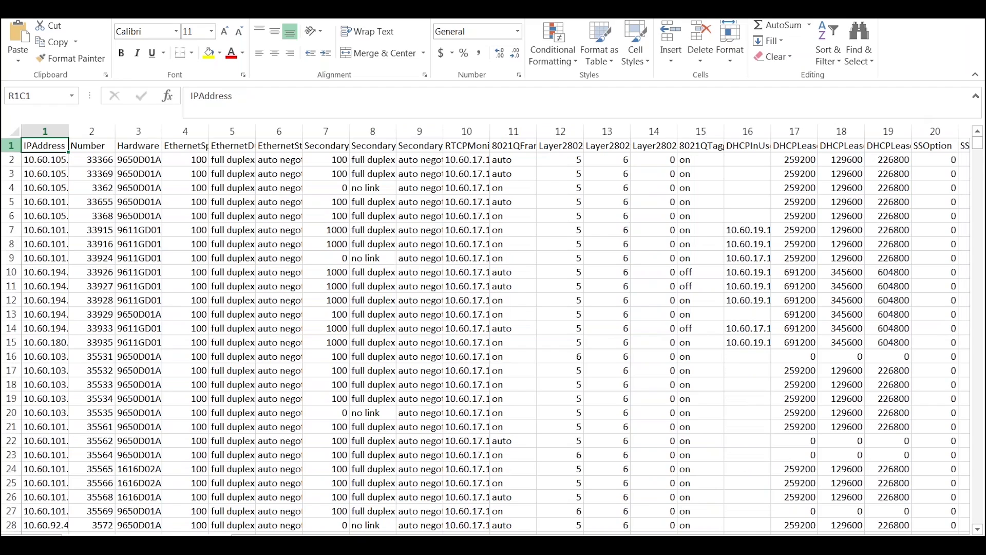
pyautogui.click(11, 146)
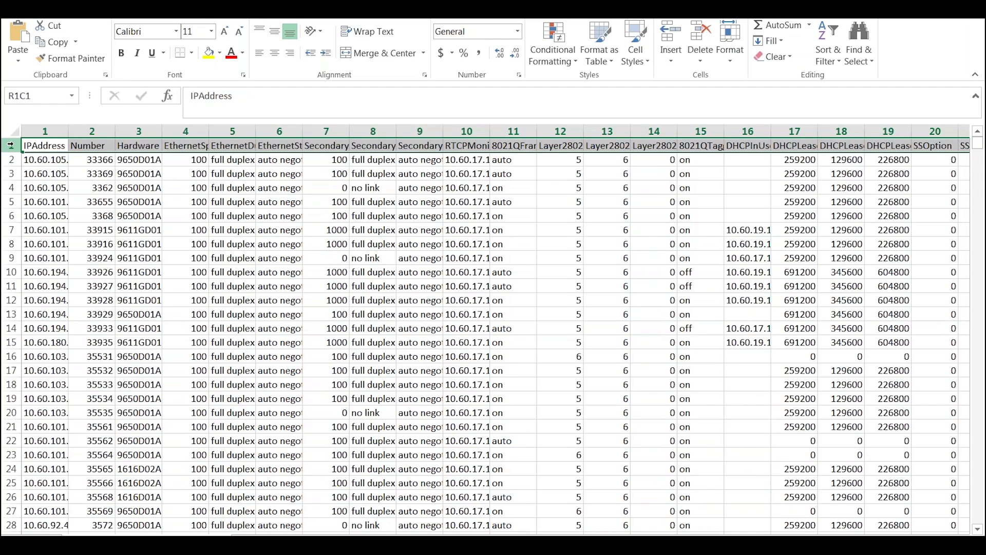
pyautogui.moveTo(68, 131); pyautogui.dragTo(93, 132)
pyautogui.click(56, 160)
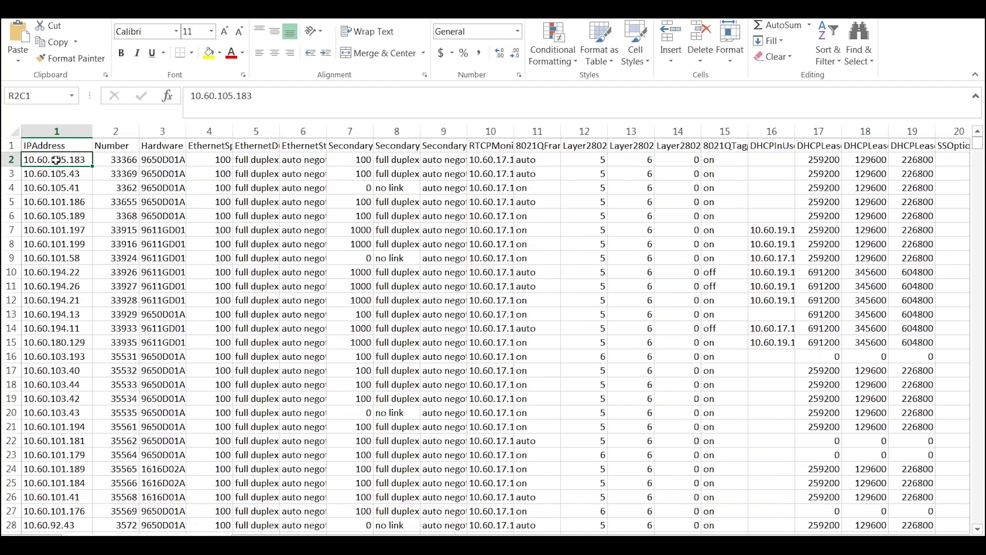
# Widen the Hardware column to fit its values and make EthernetSpeed slightly wider.
pyautogui.click(130, 146)
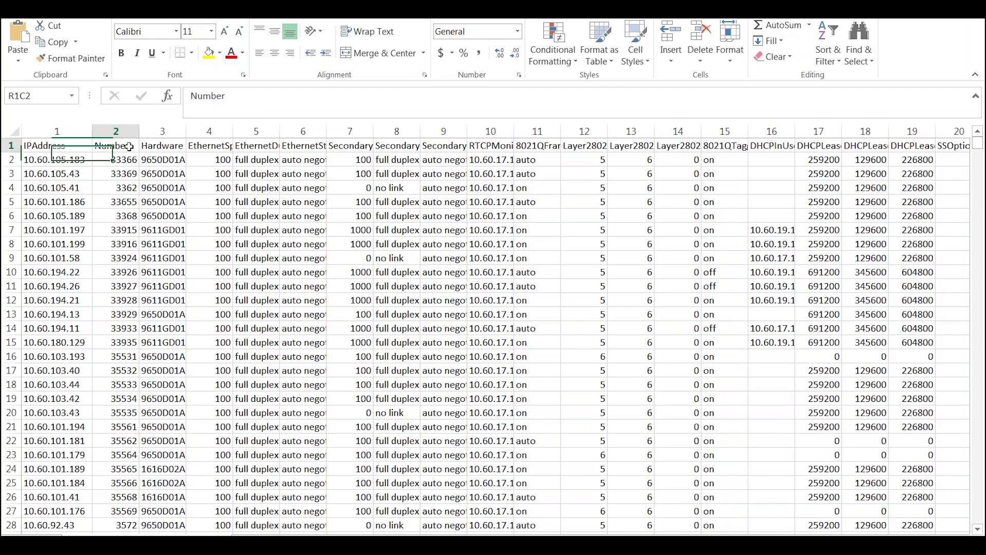
pyautogui.click(180, 145)
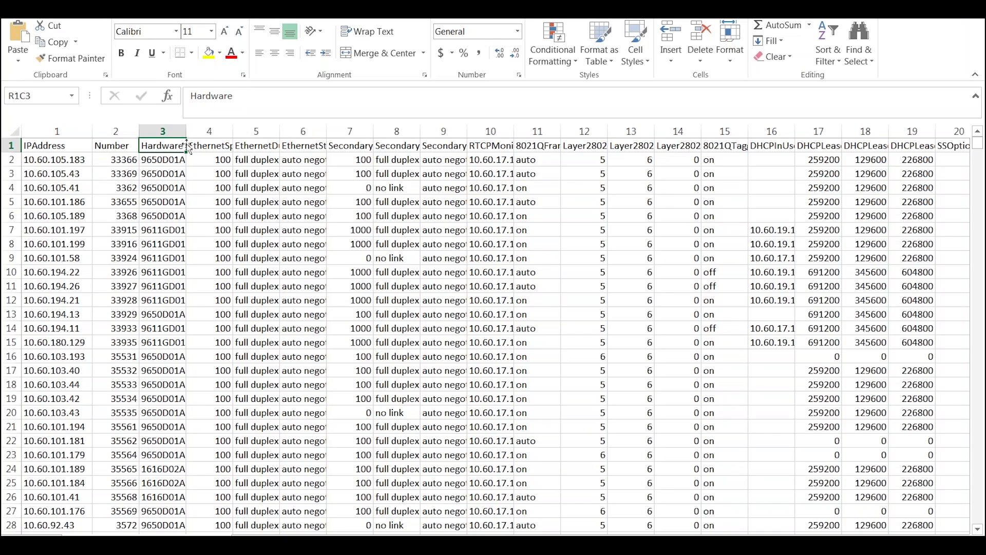
pyautogui.moveTo(186, 131); pyautogui.dragTo(195, 135)
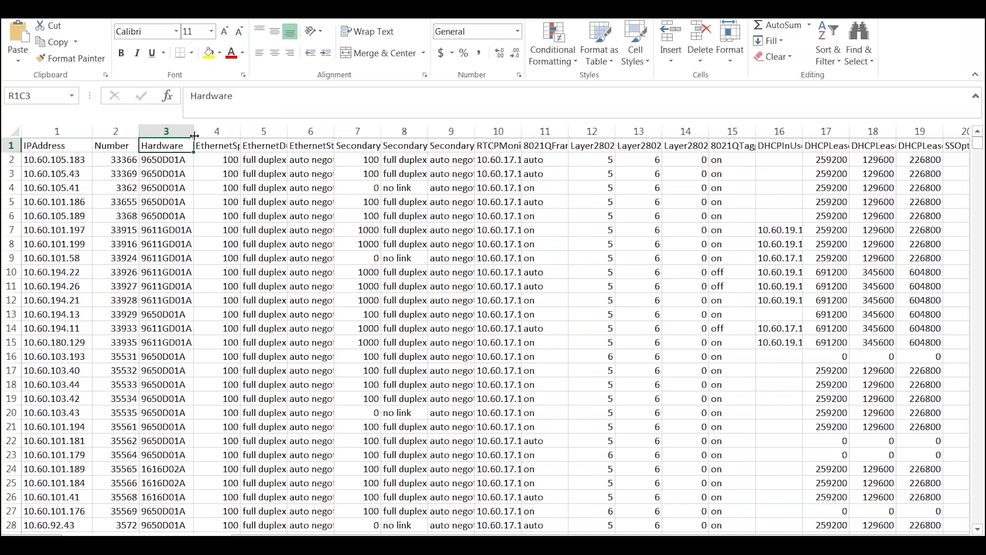
pyautogui.moveTo(240, 135); pyautogui.dragTo(254, 135)
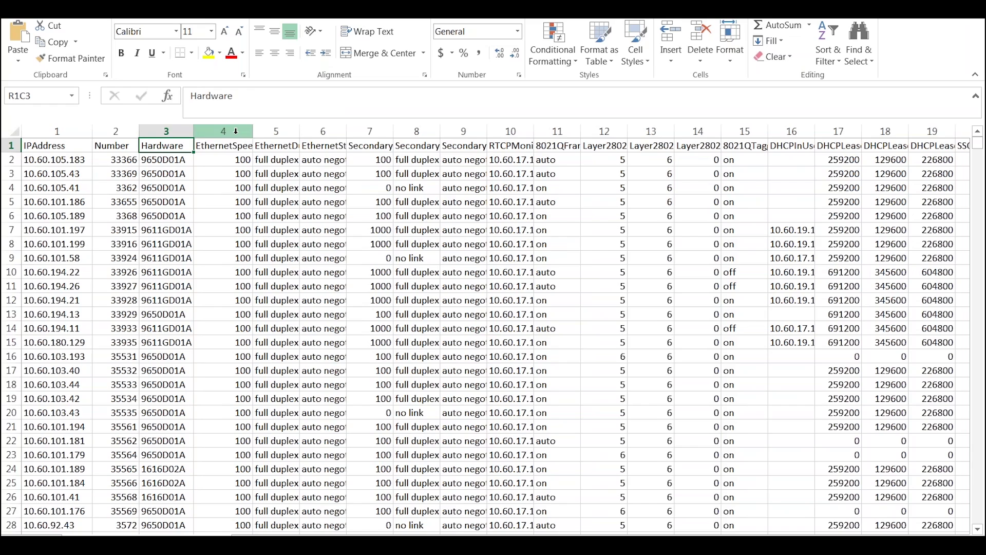
pyautogui.click(236, 131)
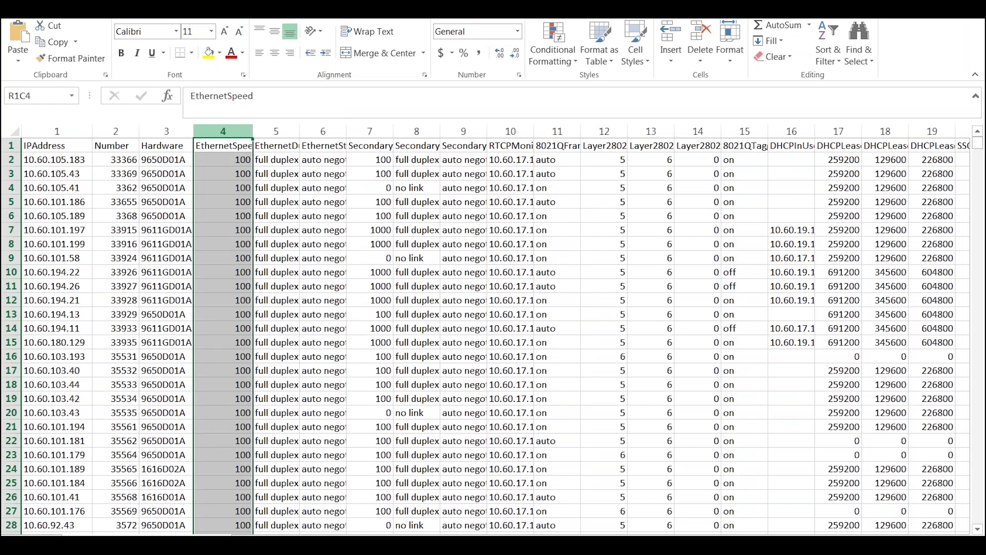
pyautogui.click(292, 130)
# Widen the EthernetDuplex, EthernetStatus, SecondaryEthernetSpeed and RTCPMonitorAddress columns for readability.
pyautogui.moveTo(299, 131); pyautogui.dragTo(311, 133)
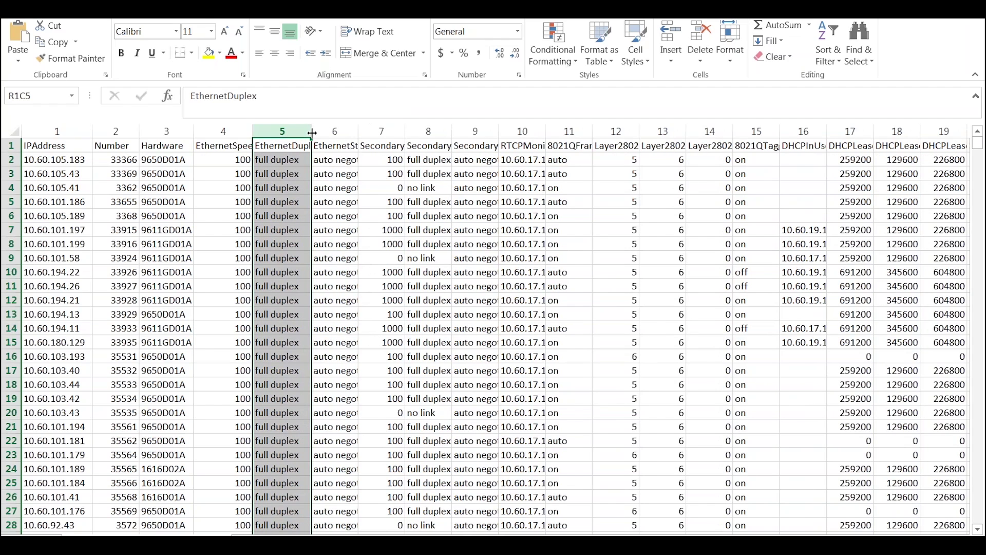
pyautogui.moveTo(359, 129); pyautogui.dragTo(374, 129)
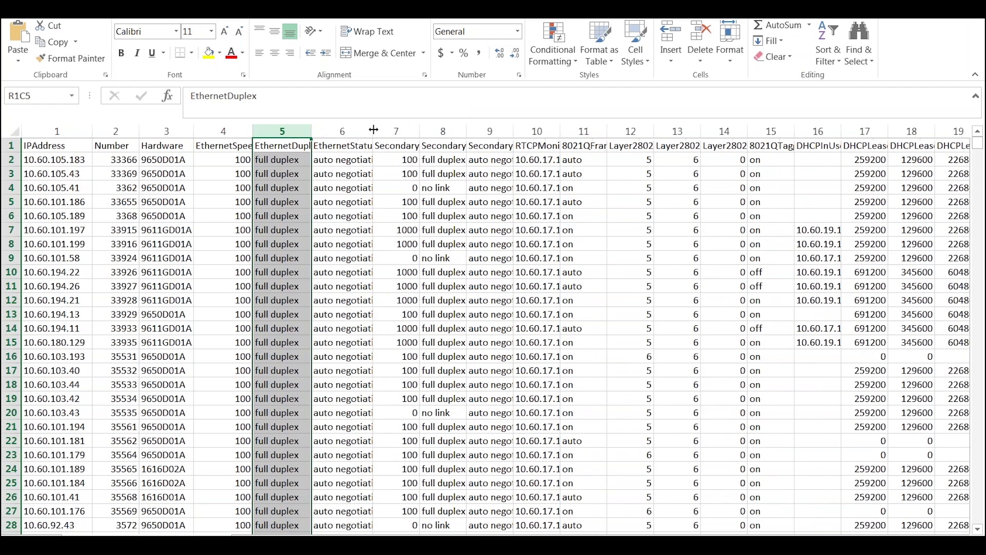
pyautogui.click(356, 130)
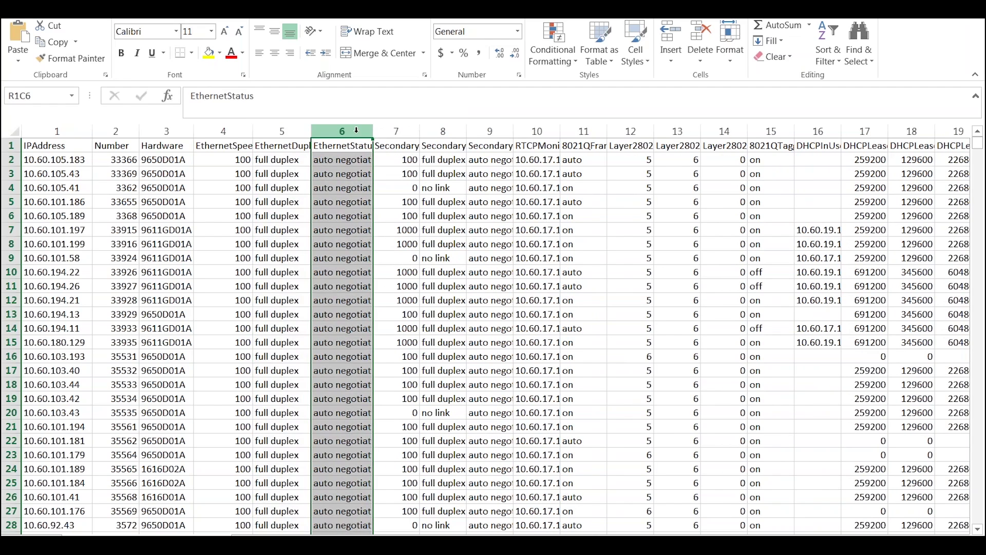
pyautogui.moveTo(357, 130); pyautogui.dragTo(386, 132)
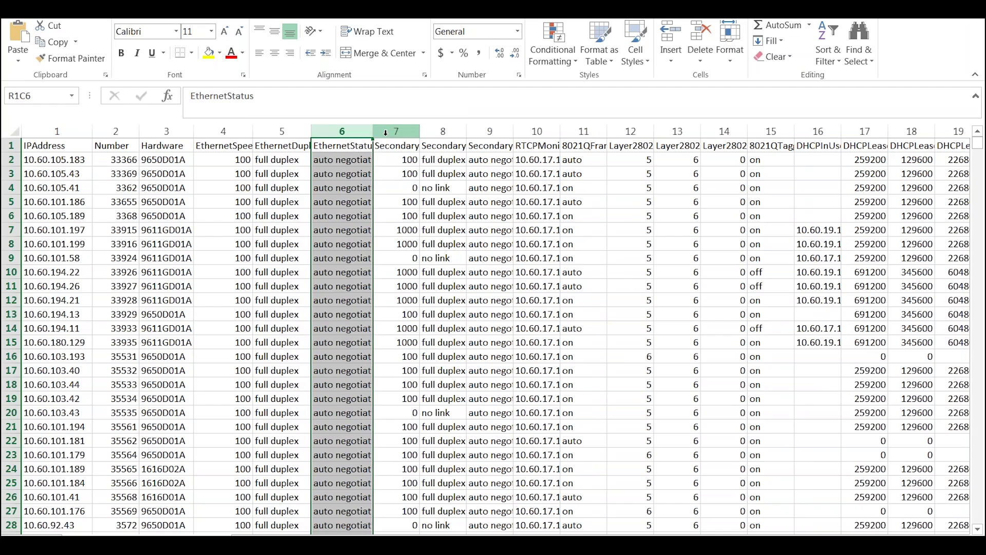
pyautogui.click(396, 132)
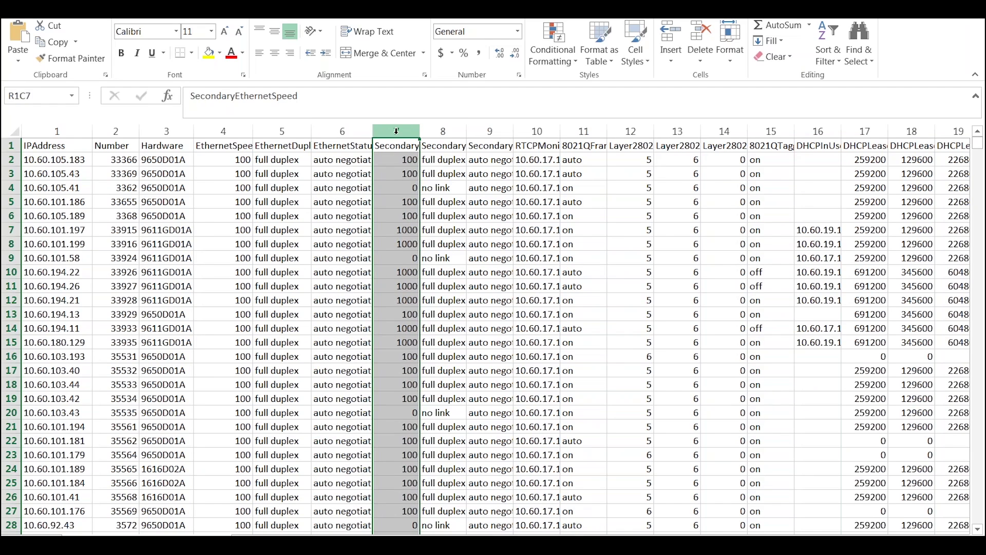
pyautogui.moveTo(420, 133); pyautogui.dragTo(427, 133)
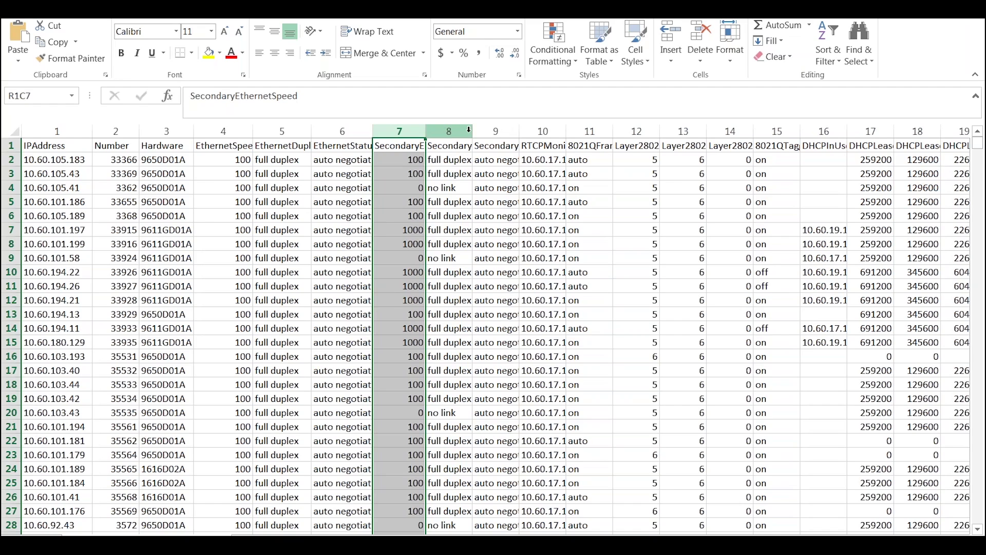
pyautogui.click(463, 131)
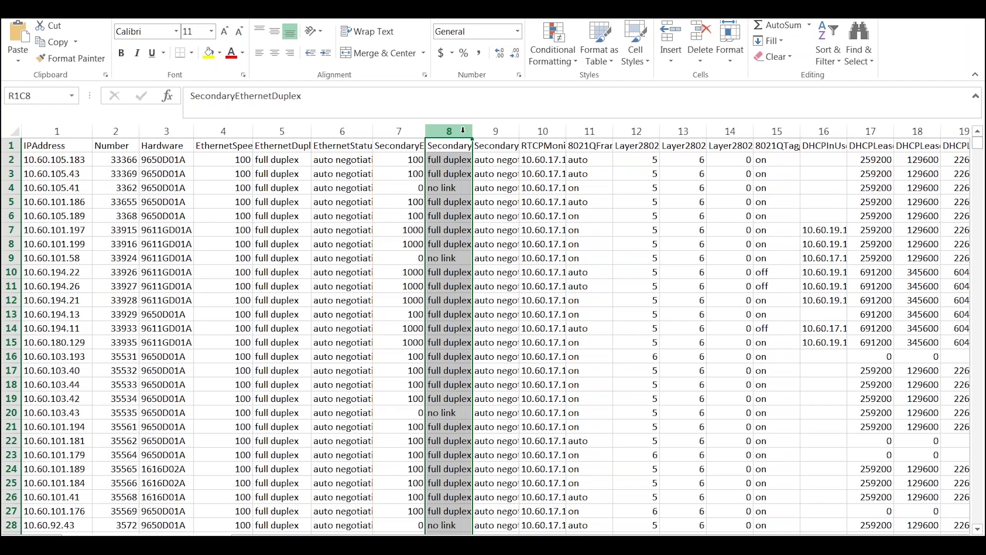
pyautogui.click(498, 129)
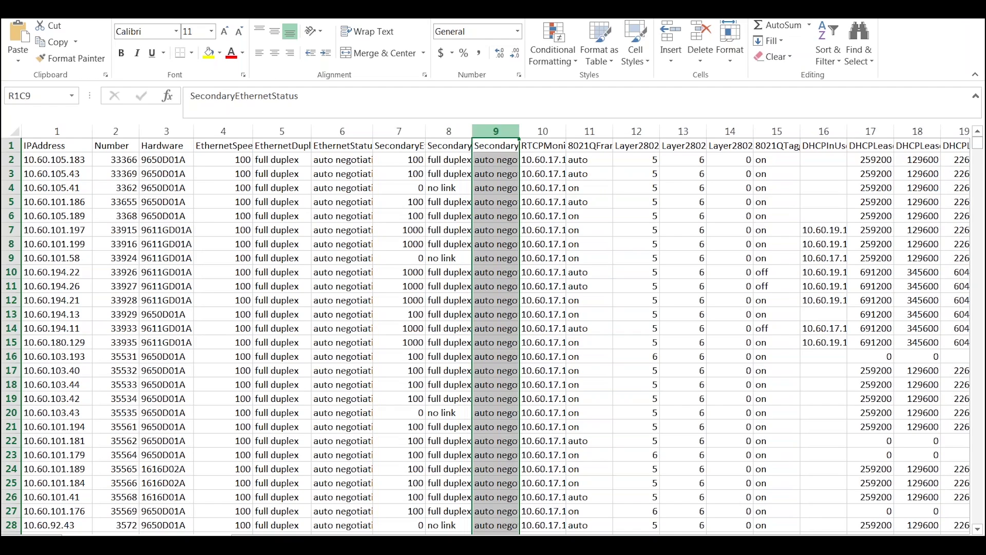
pyautogui.click(543, 131)
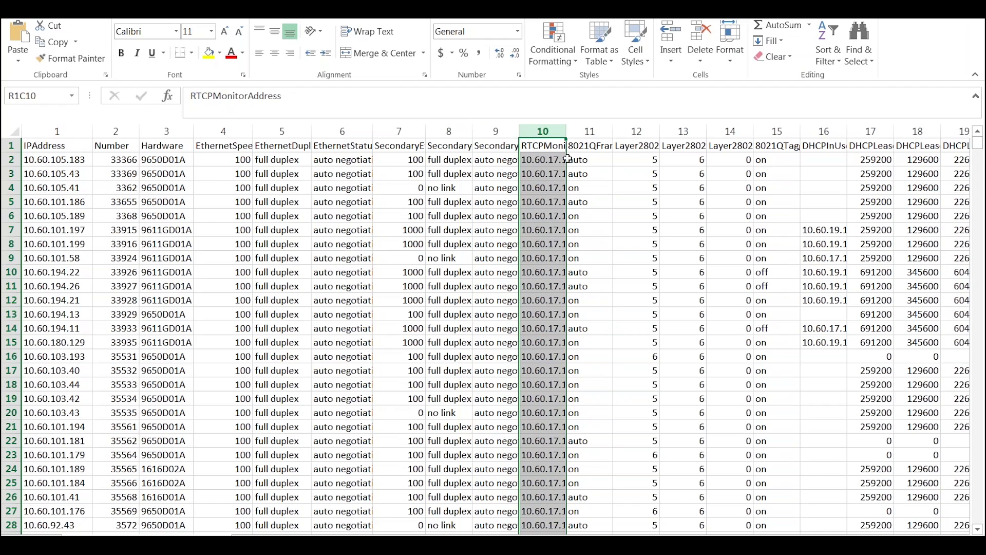
pyautogui.moveTo(567, 131)
pyautogui.mouseDown()
pyautogui.moveTo(591, 131)
pyautogui.moveTo(581, 132)
pyautogui.mouseUp()
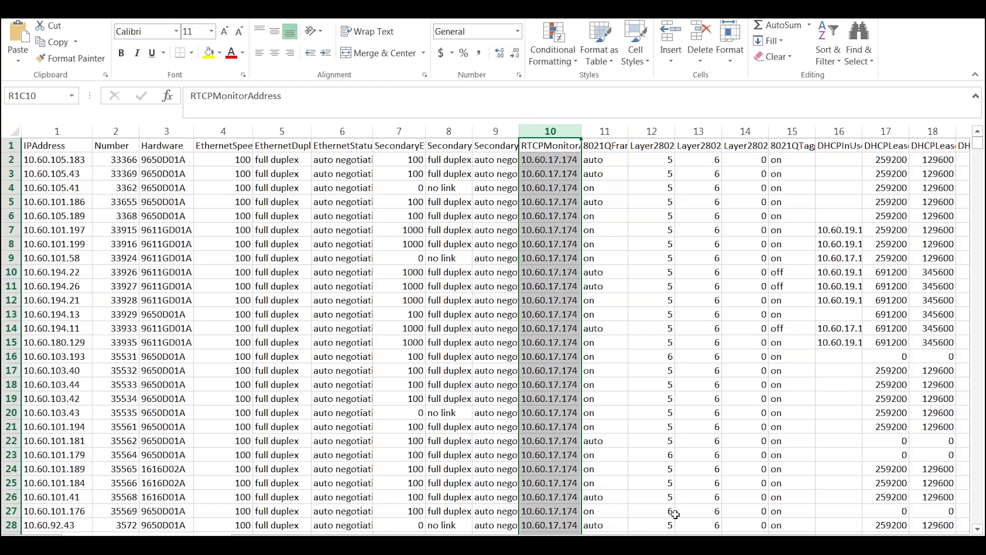
# Select columns 11 through 15, starting at 8021QFramingCode.
pyautogui.hscroll(3, 495, 328)
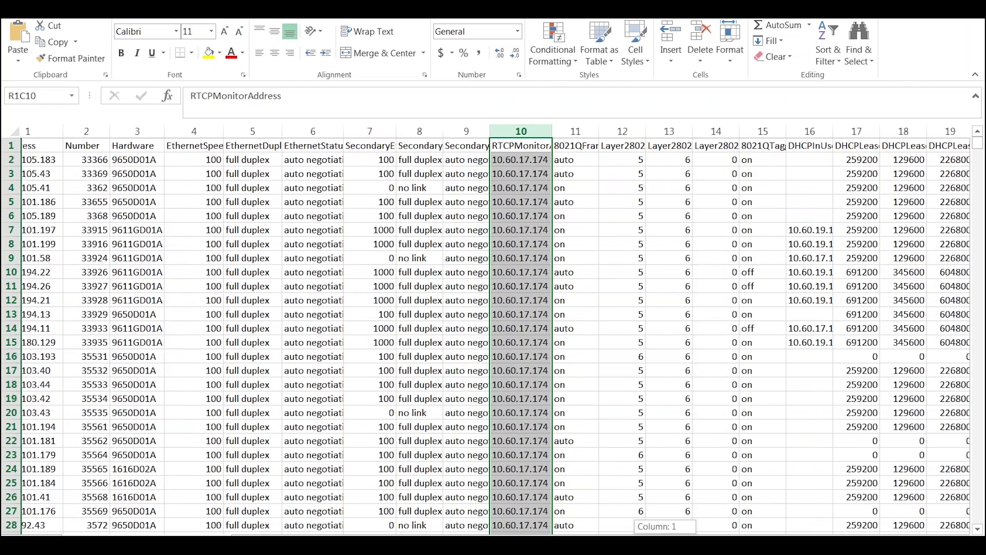
pyautogui.hscroll(4, 496, 329)
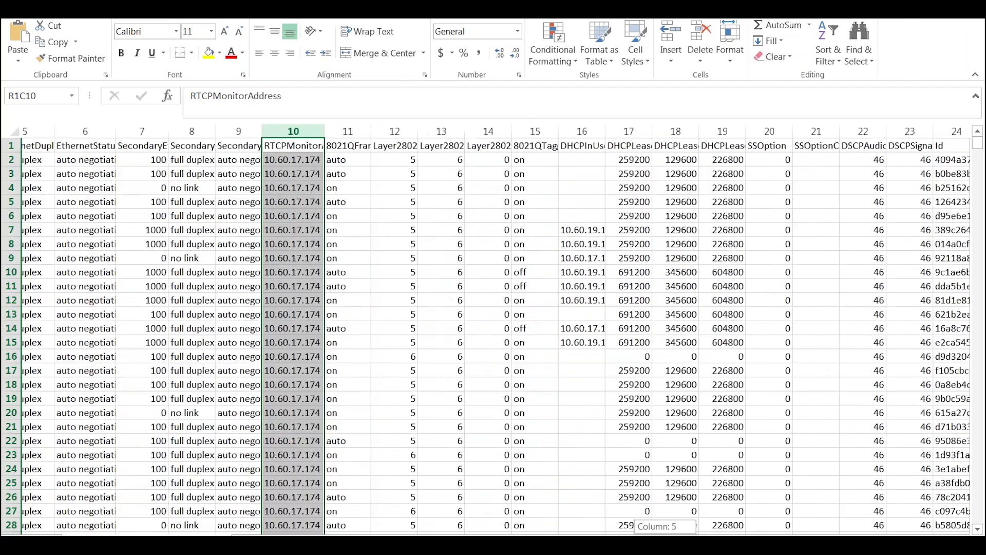
pyautogui.hscroll(1, 495, 329)
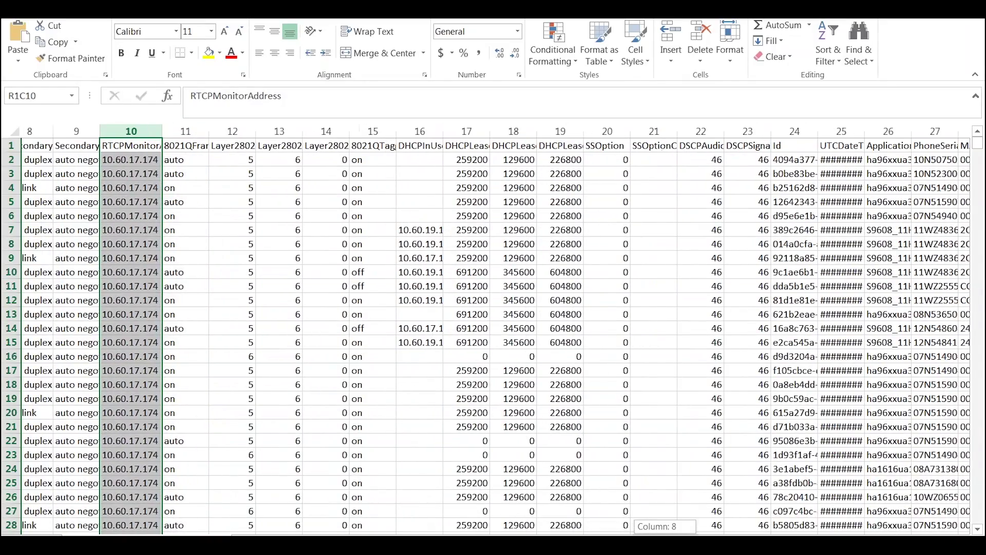
pyautogui.hscroll(1, 495, 329)
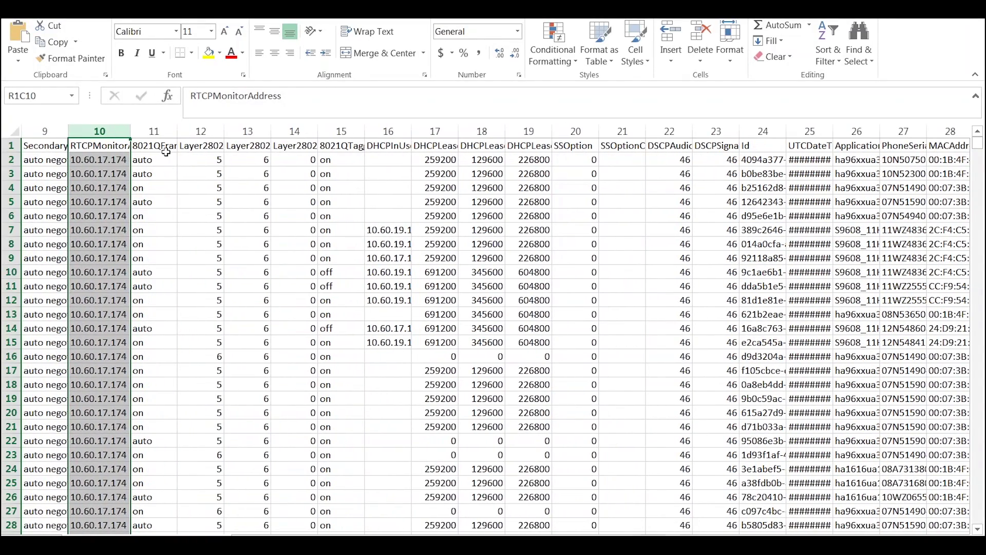
pyautogui.click(159, 130)
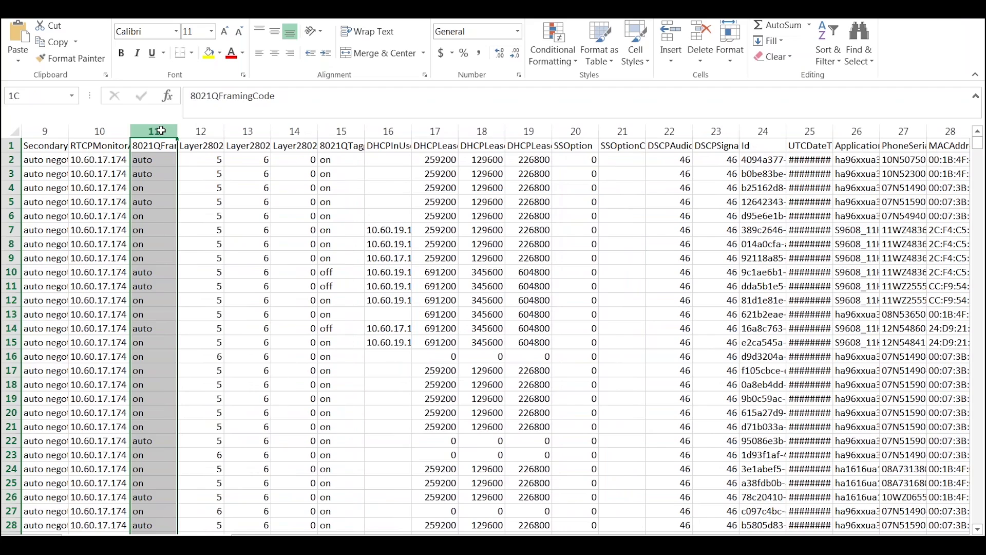
pyautogui.moveTo(174, 133); pyautogui.dragTo(328, 129)
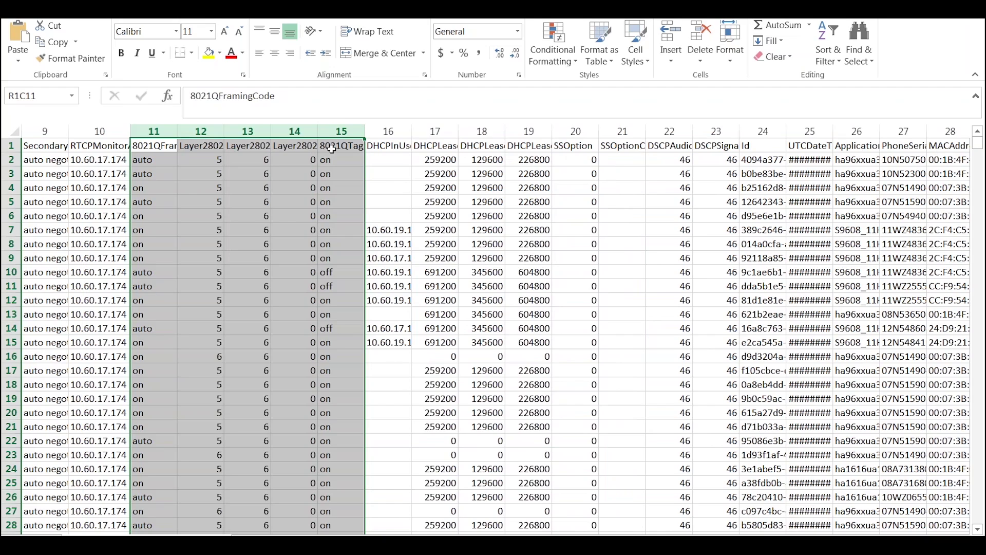
pyautogui.click(730, 43)
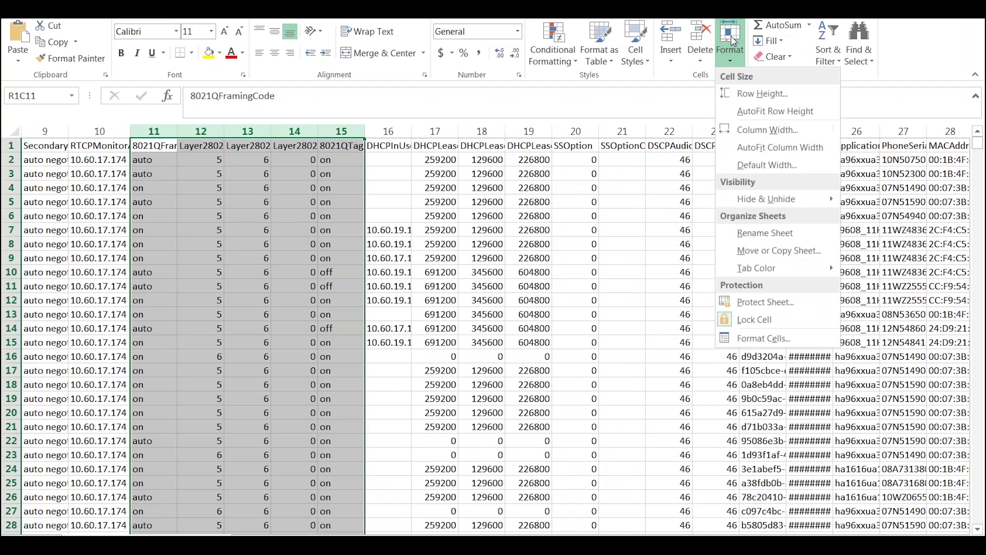
# AutoFit columns 8021QFramingCode through 8021QTaggingStatus so their full headings show.
pyautogui.click(755, 147)
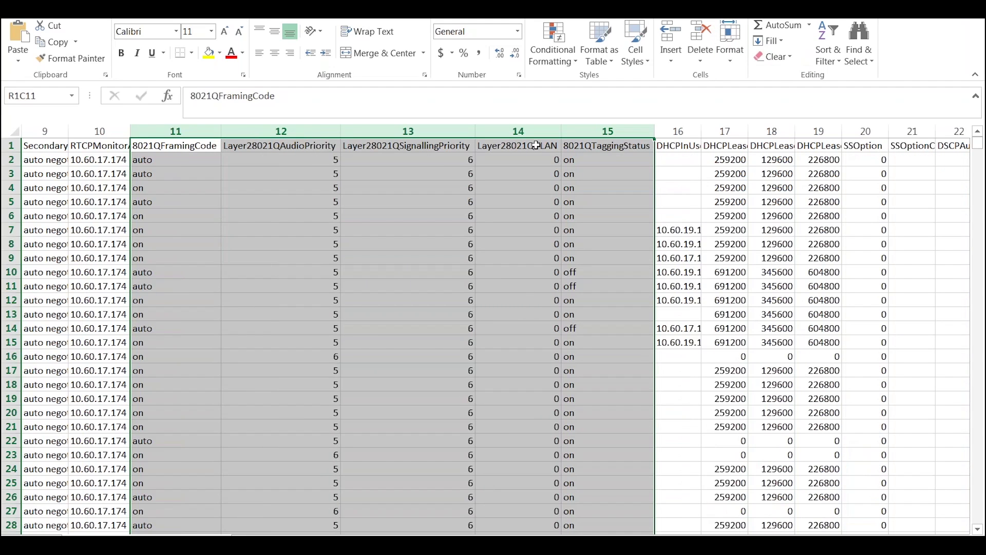
pyautogui.click(185, 144)
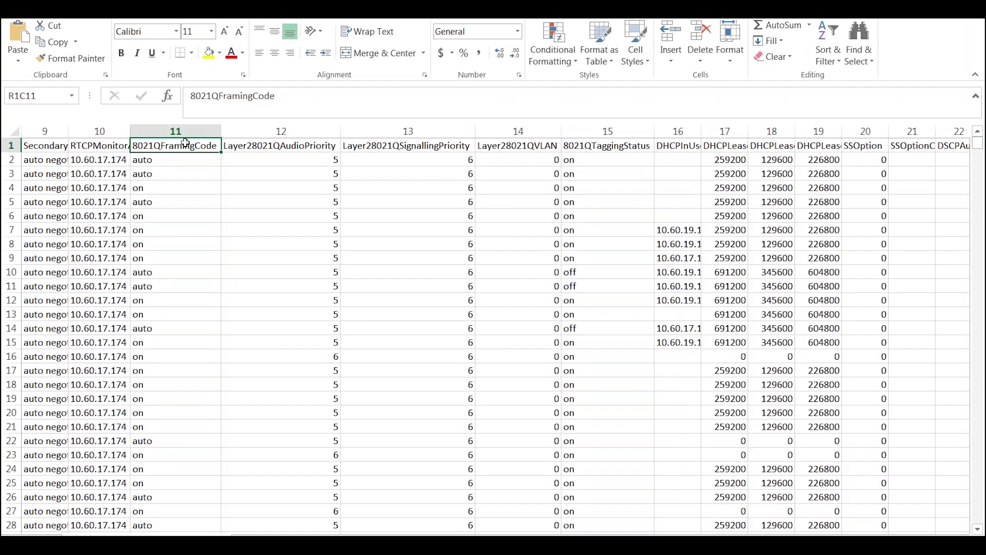
pyautogui.click(186, 131)
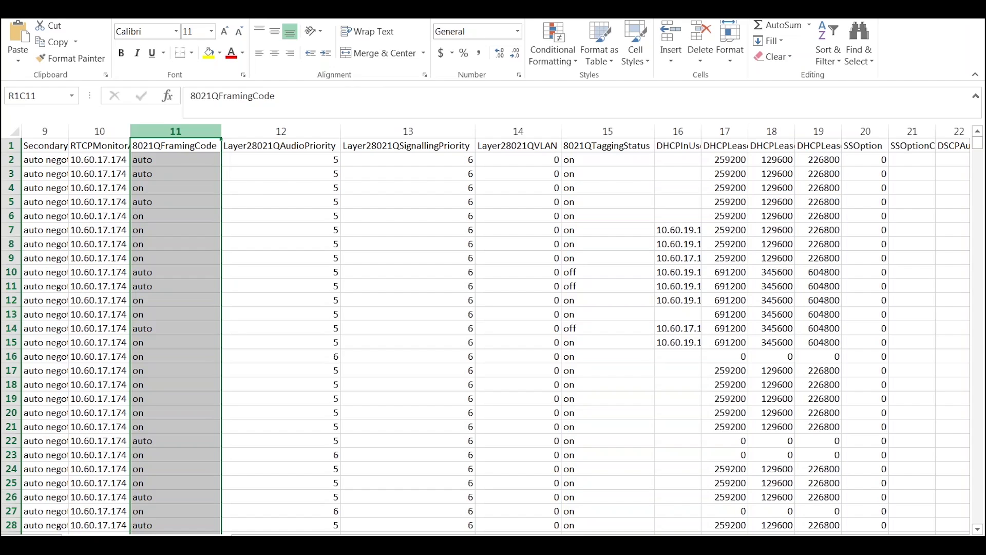
pyautogui.click(310, 132)
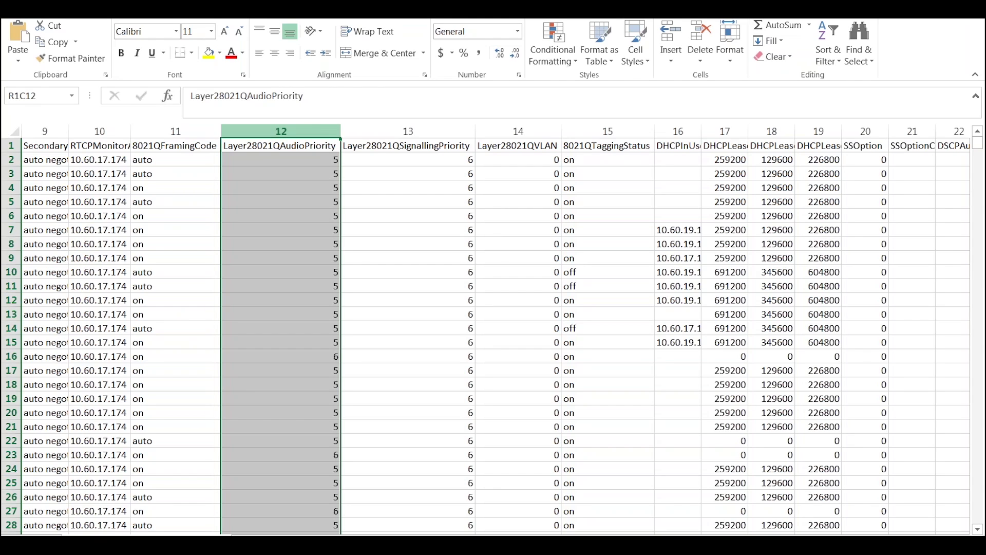
pyautogui.click(314, 359)
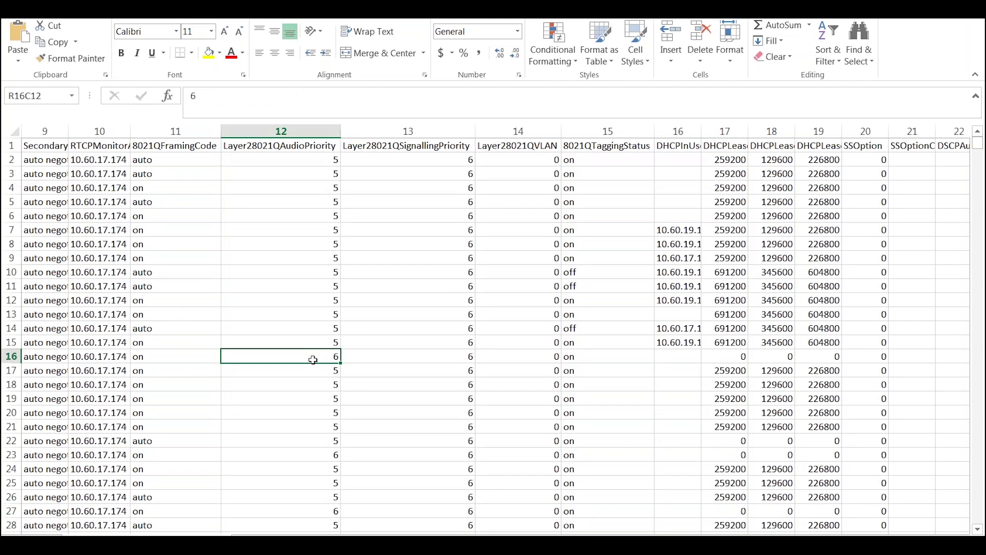
pyautogui.click(312, 454)
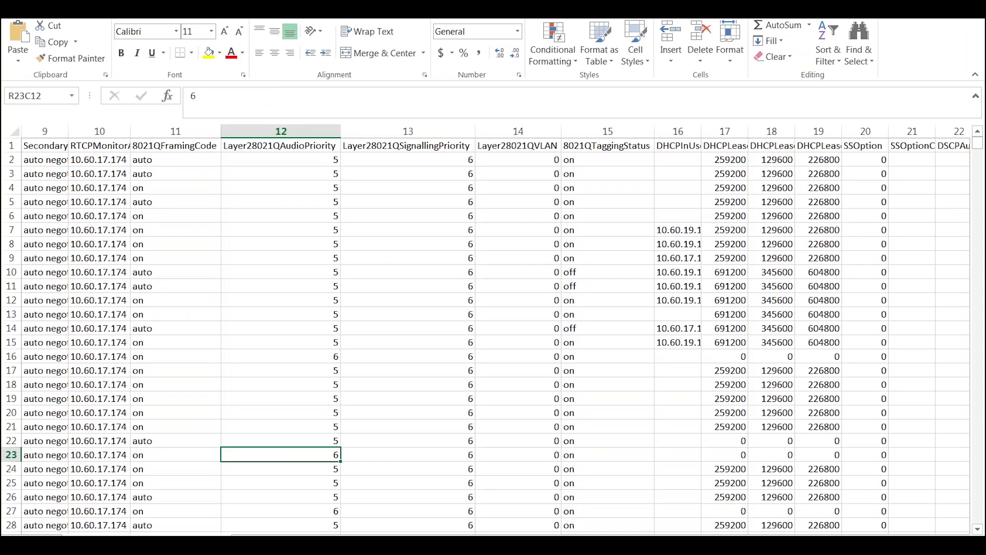
pyautogui.click(539, 131)
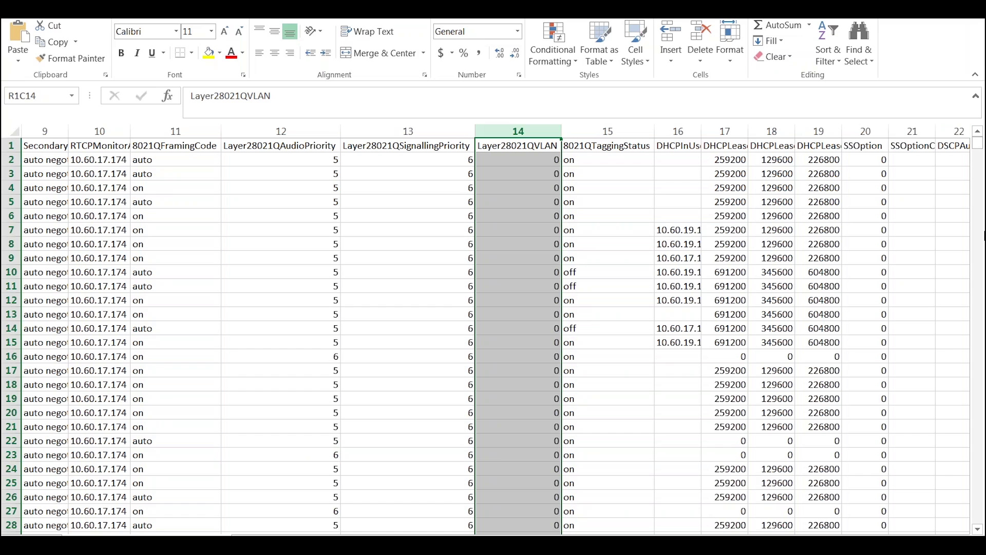
pyautogui.moveTo(528, 159); pyautogui.dragTo(516, 527)
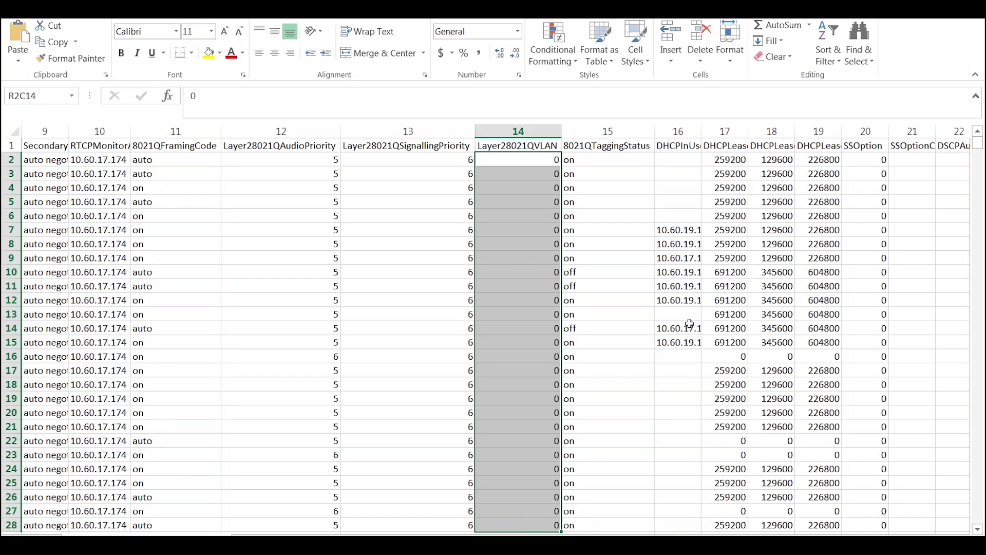
pyautogui.click(535, 129)
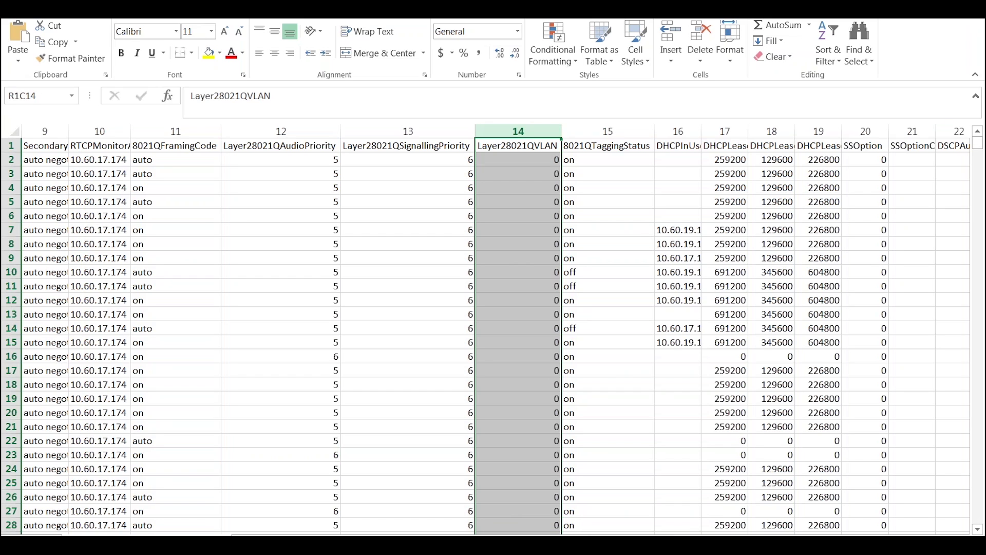
pyautogui.click(982, 487)
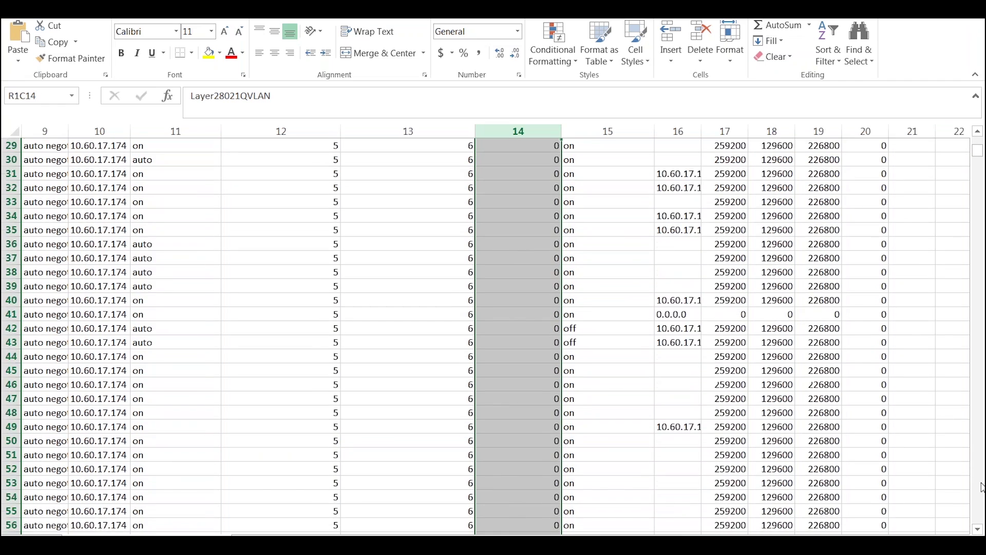
pyautogui.click(982, 487)
pyautogui.click(982, 487)
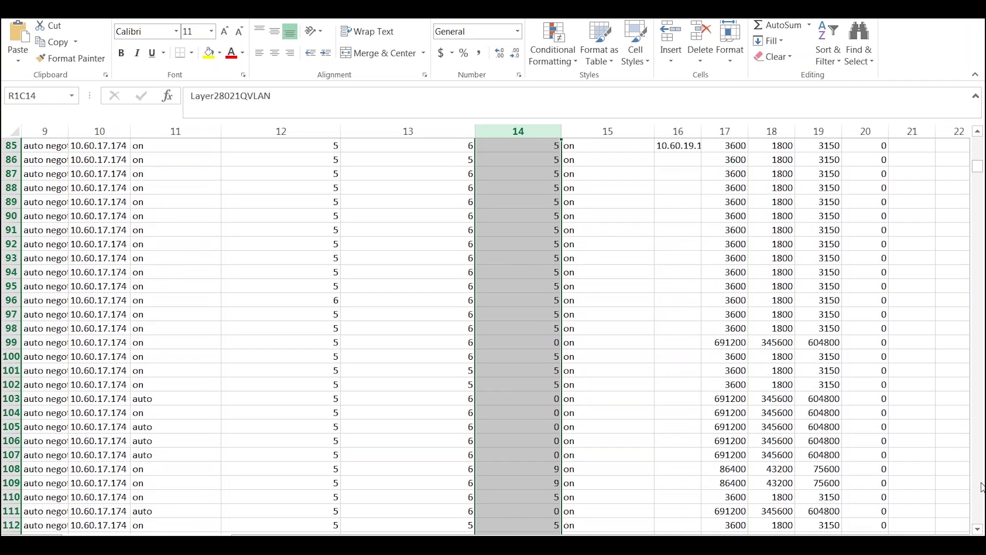
pyautogui.moveTo(980, 169); pyautogui.dragTo(981, 142)
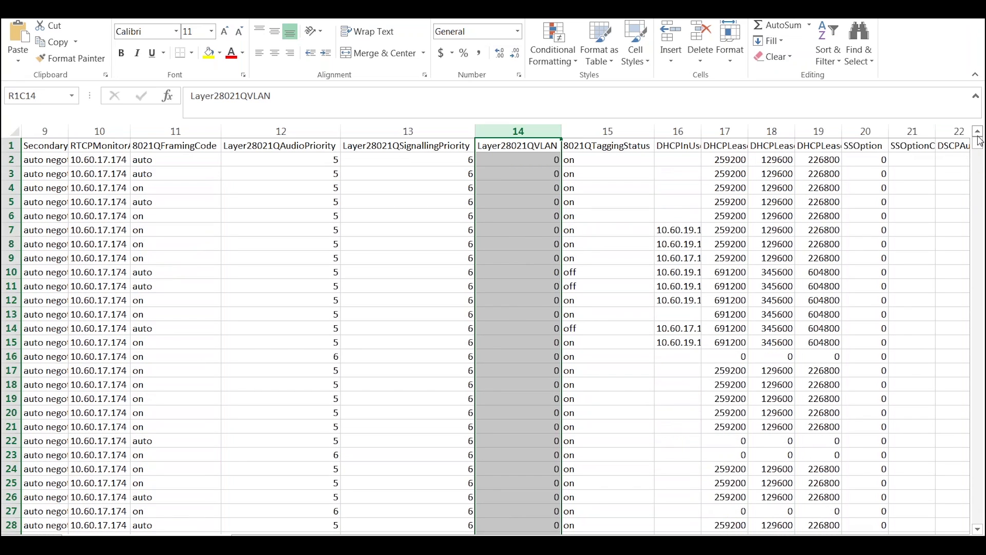
pyautogui.click(619, 132)
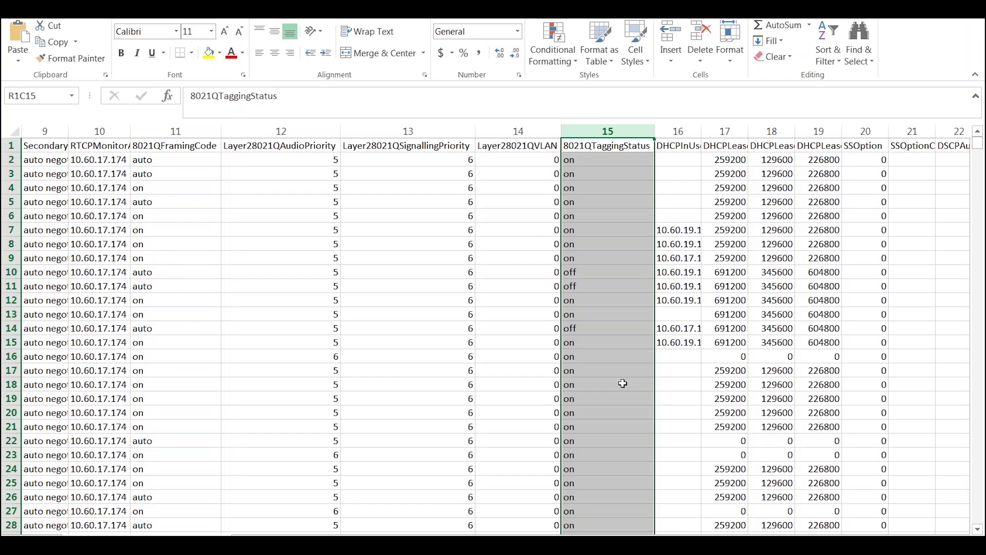
pyautogui.hscroll(3, 703, 528)
pyautogui.hscroll(3, 702, 528)
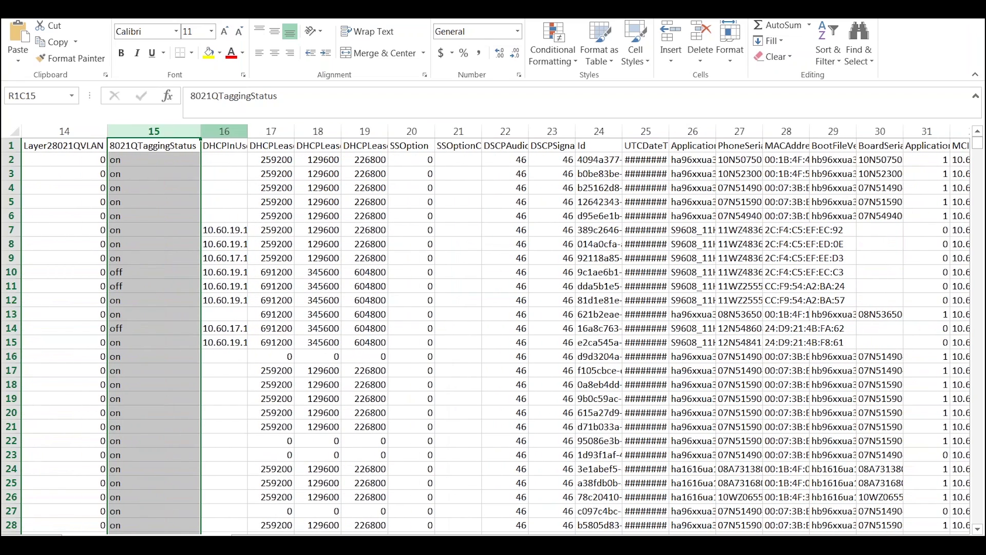
pyautogui.click(239, 131)
pyautogui.click(276, 133)
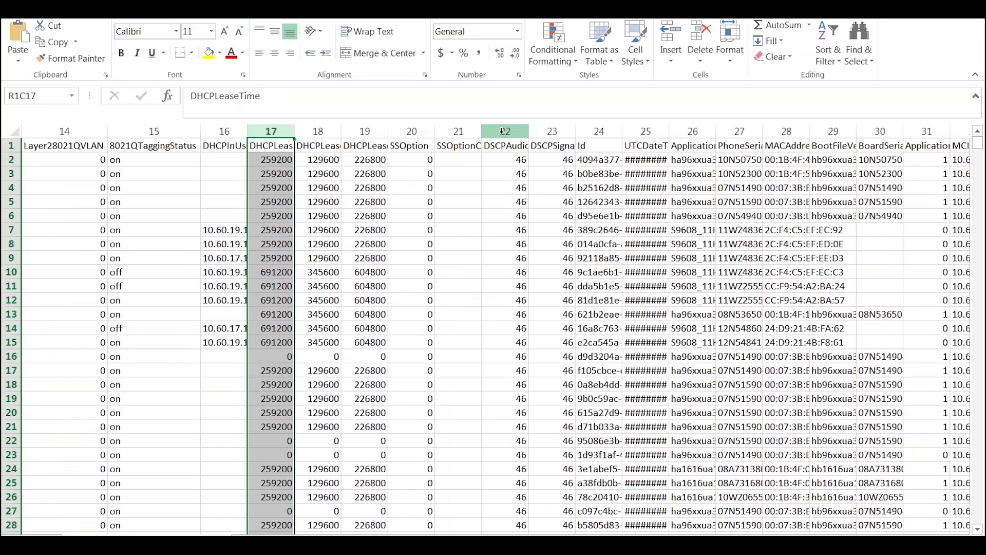
pyautogui.moveTo(505, 131); pyautogui.dragTo(534, 133)
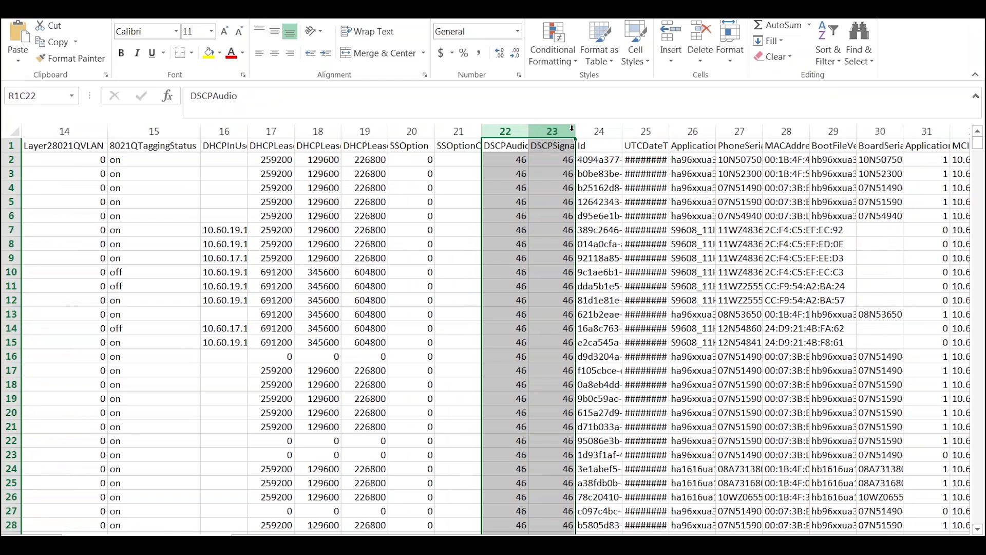
pyautogui.moveTo(740, 530); pyautogui.dragTo(751, 531)
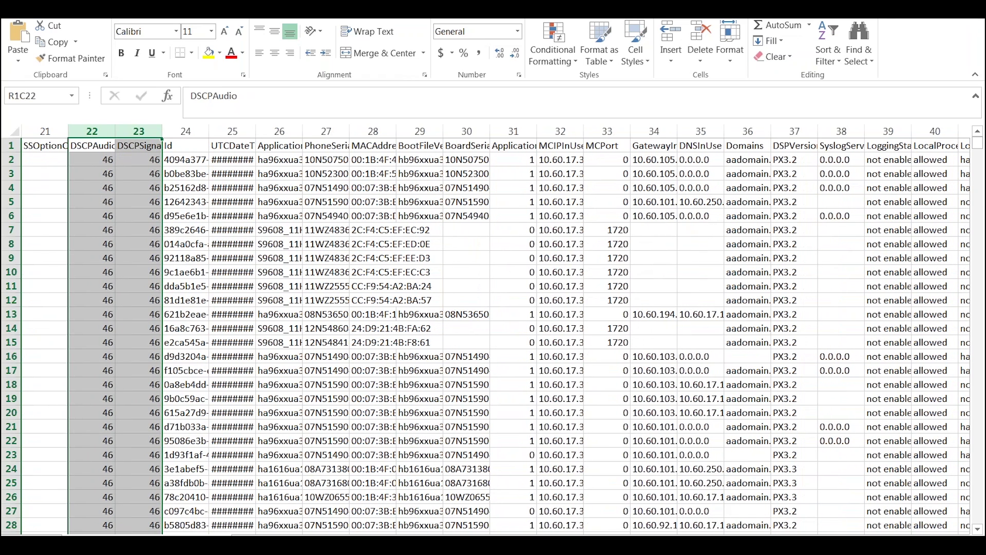
pyautogui.click(283, 130)
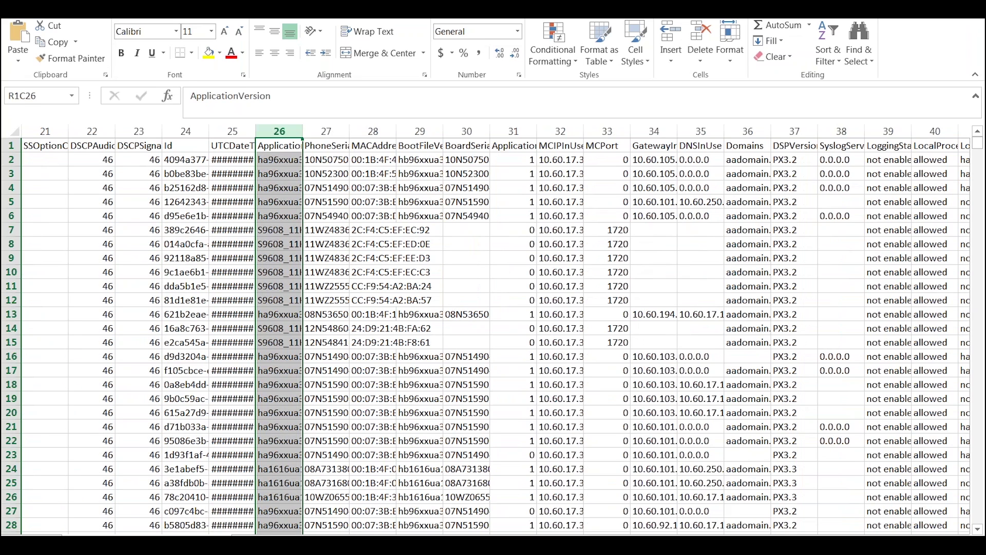
# AutoFit the ApplicationVersion column to show names like S9608_11HALBR6_4_0_14_V452.tar.
pyautogui.click(729, 42)
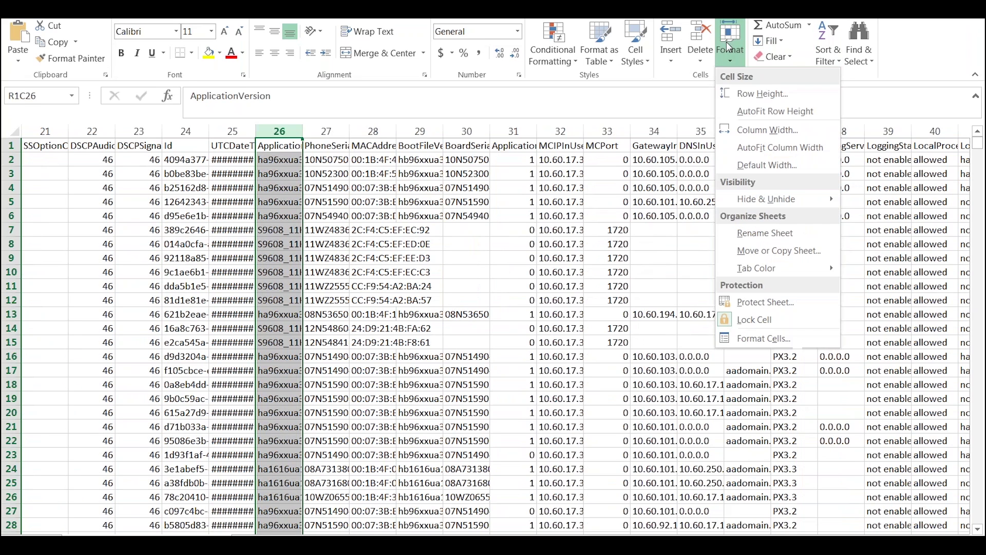
pyautogui.click(762, 148)
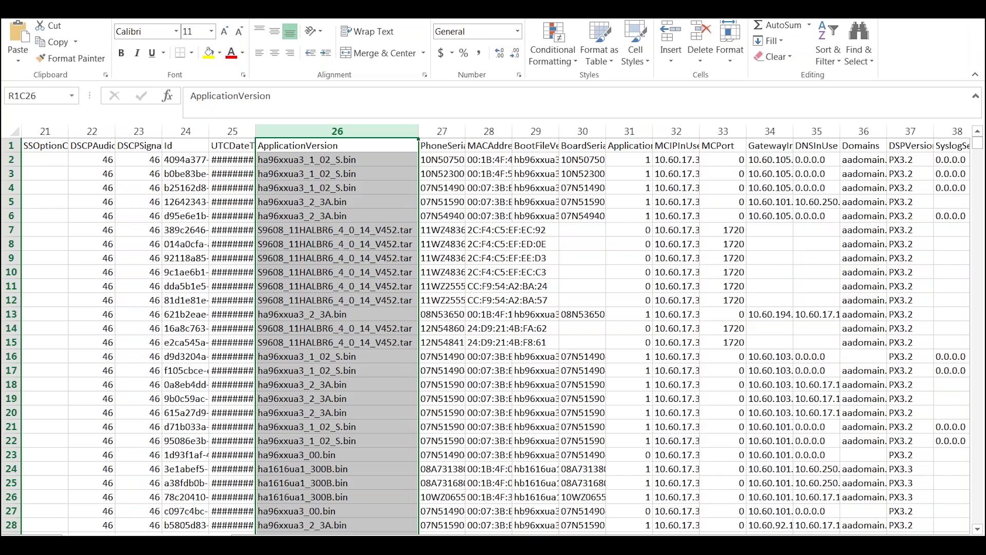
pyautogui.hscroll(4, 493, 329)
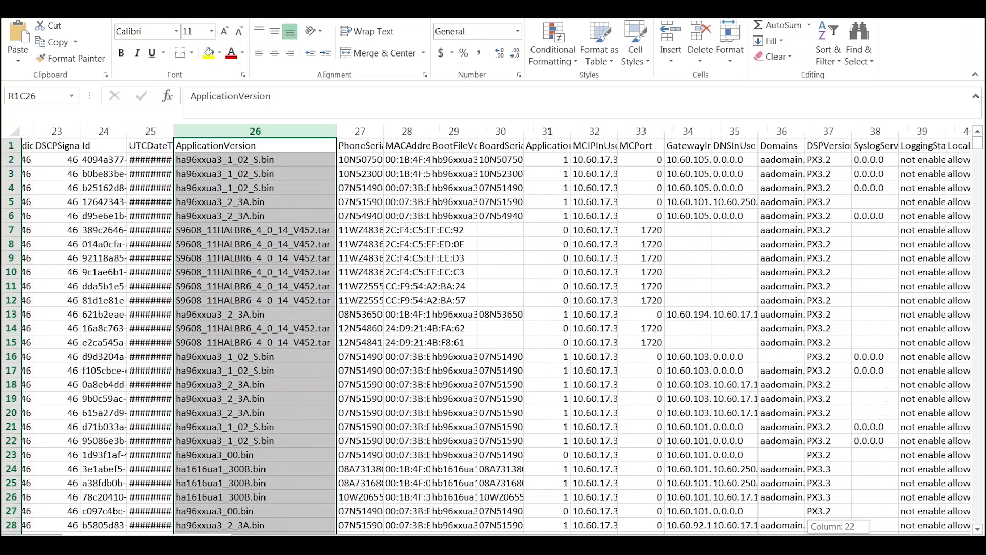
pyautogui.hscroll(1, 494, 329)
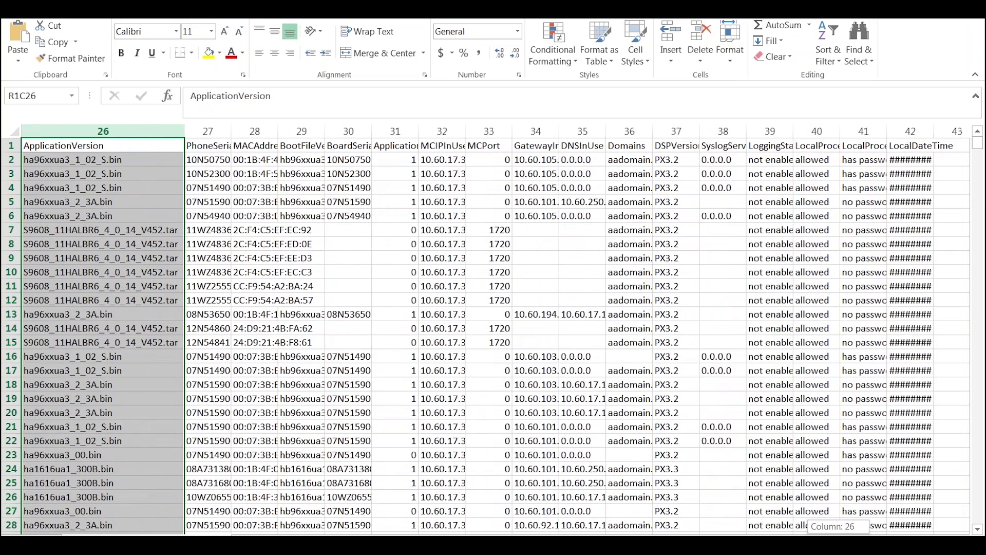
pyautogui.hscroll(-20, 493, 329)
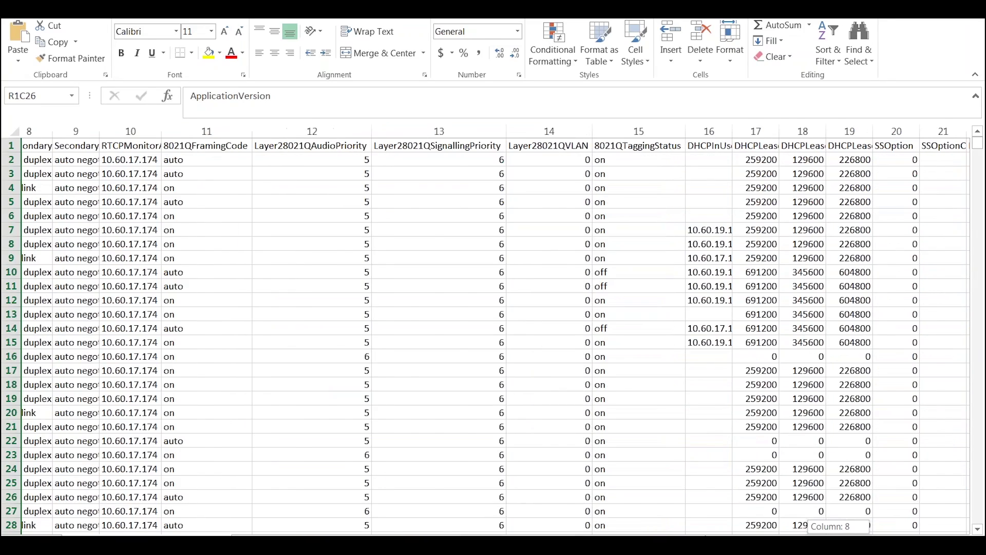
pyautogui.hscroll(-3, 493, 329)
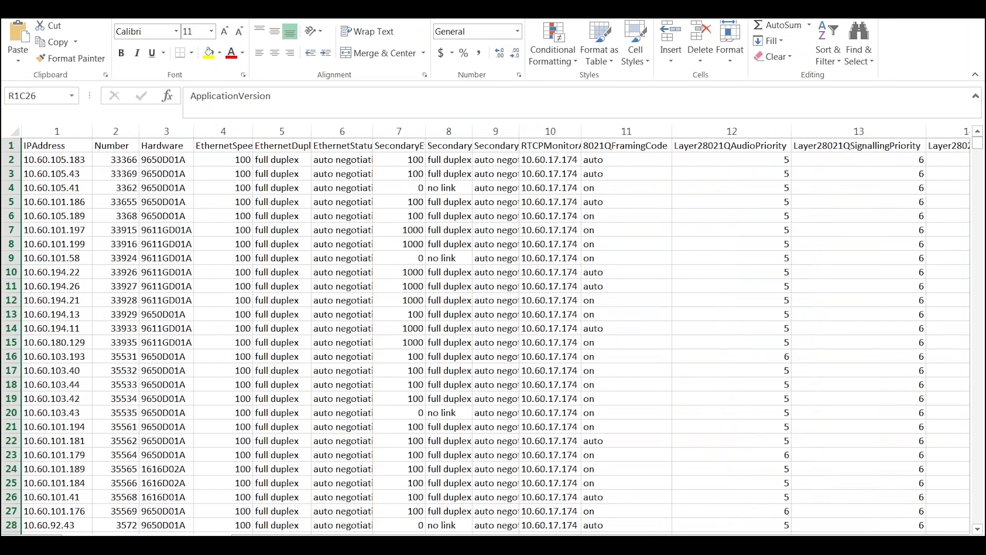